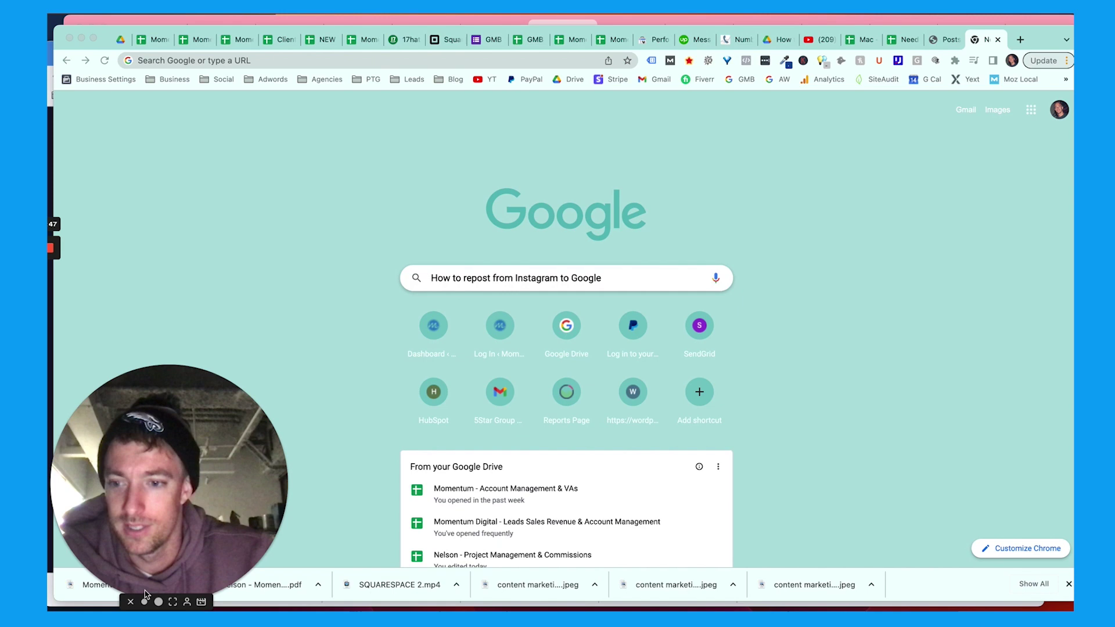
# - Open the needmomentum Instagram profile in one tab and search 'download instagram posts' in another
pyautogui.click(145, 601)
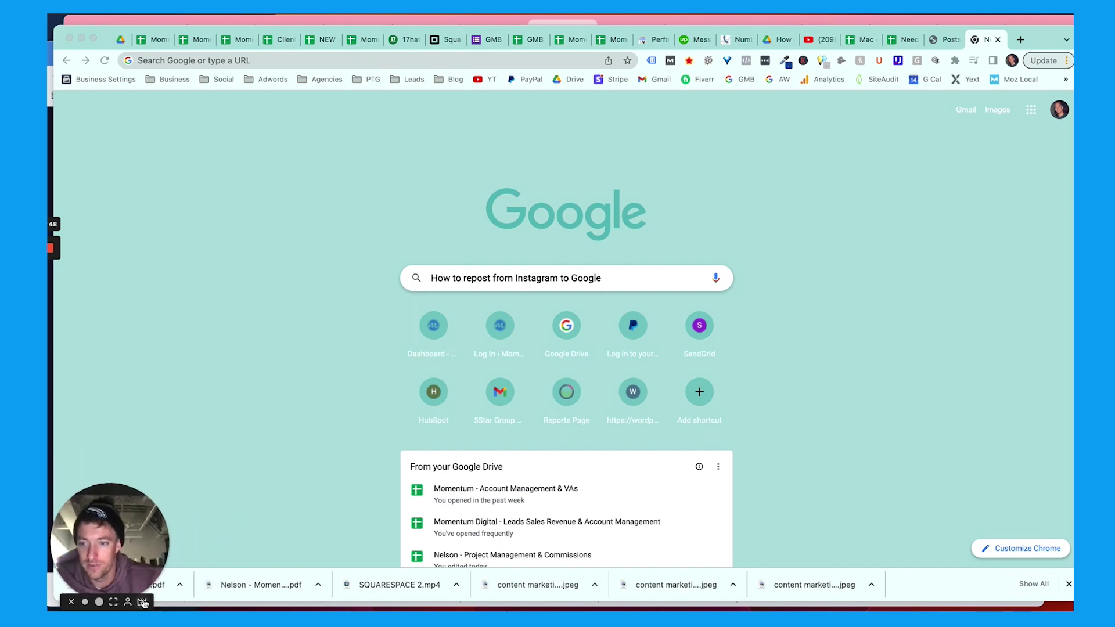
pyautogui.click(101, 603)
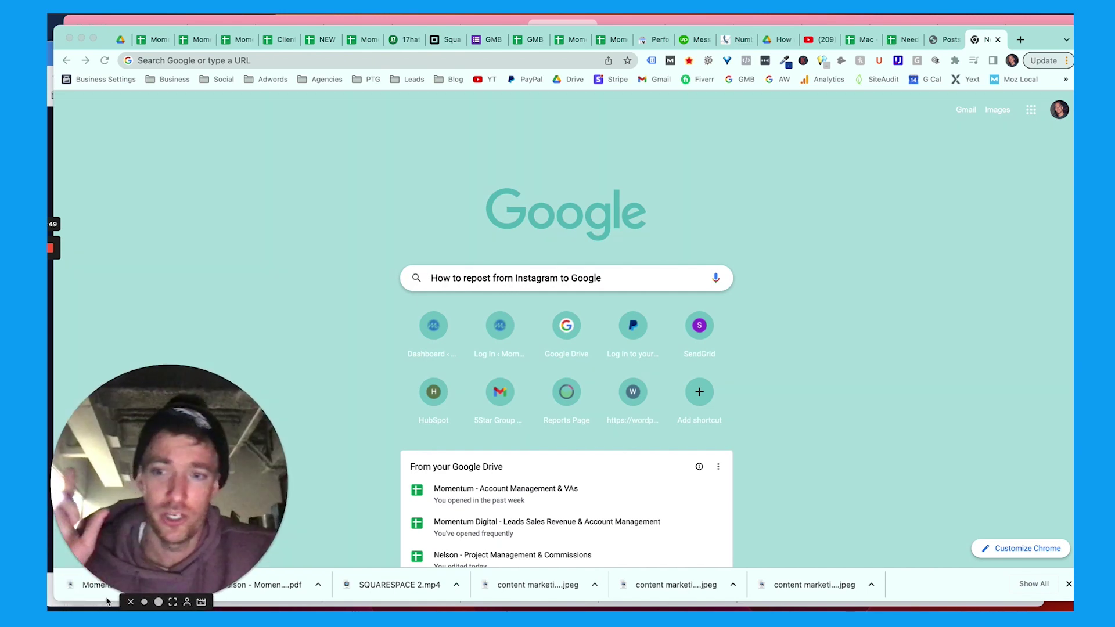
pyautogui.click(144, 600)
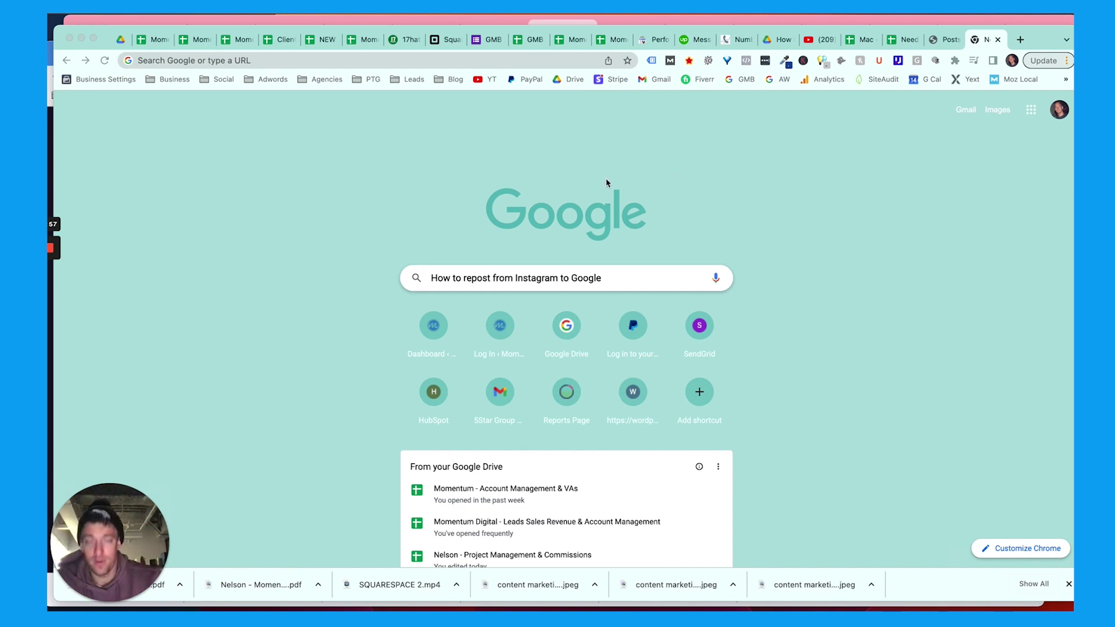
pyautogui.click(1019, 42)
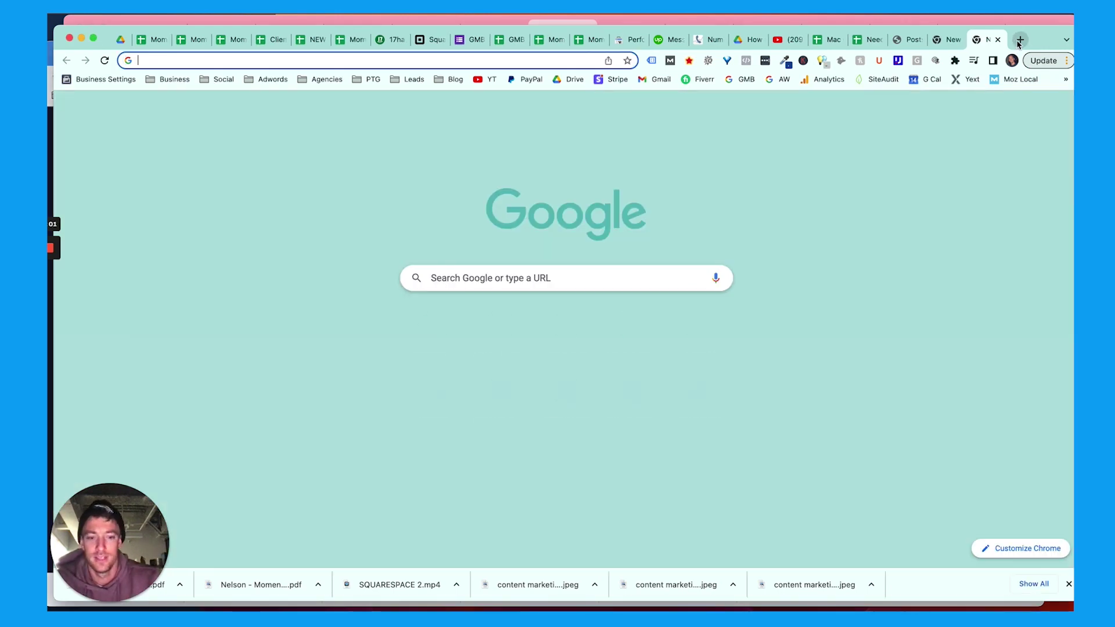
pyautogui.write('instagram.com')
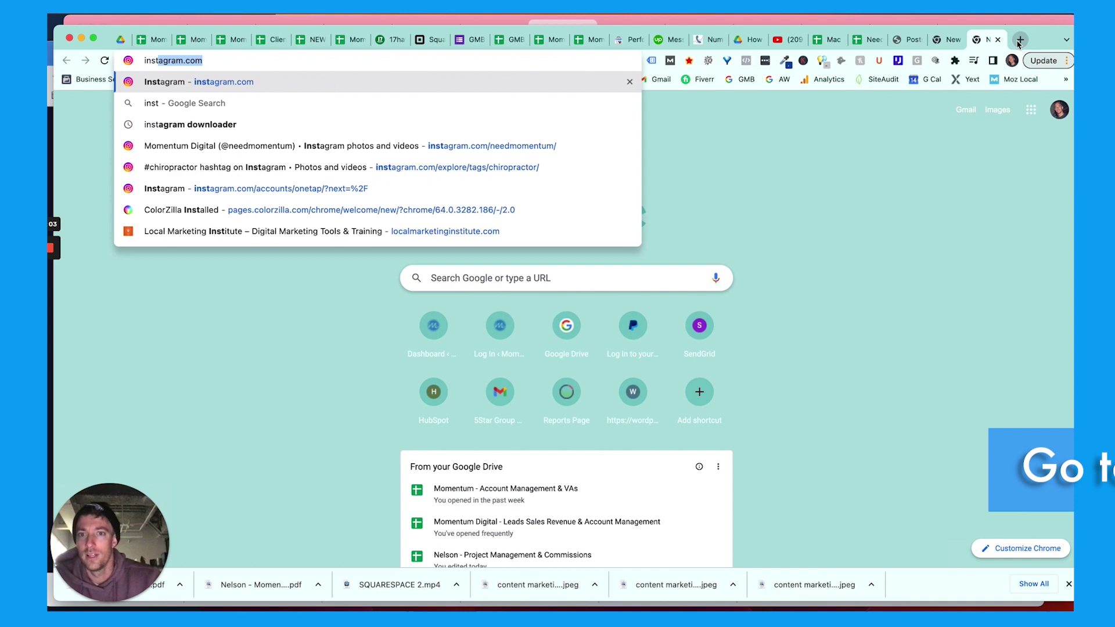
pyautogui.click(596, 150)
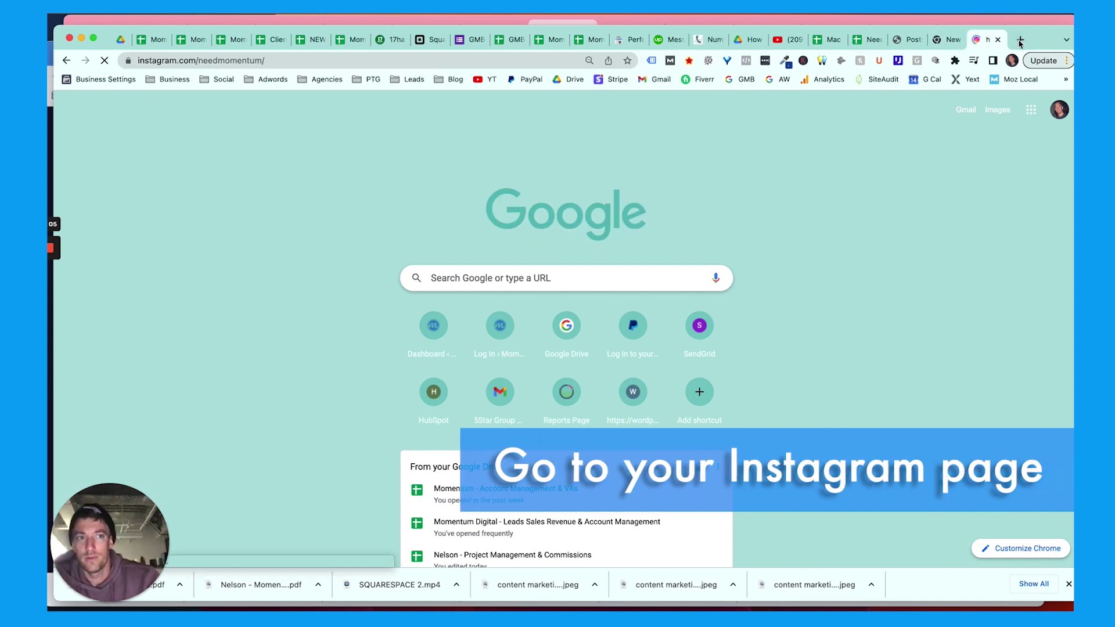
pyautogui.click(1020, 42)
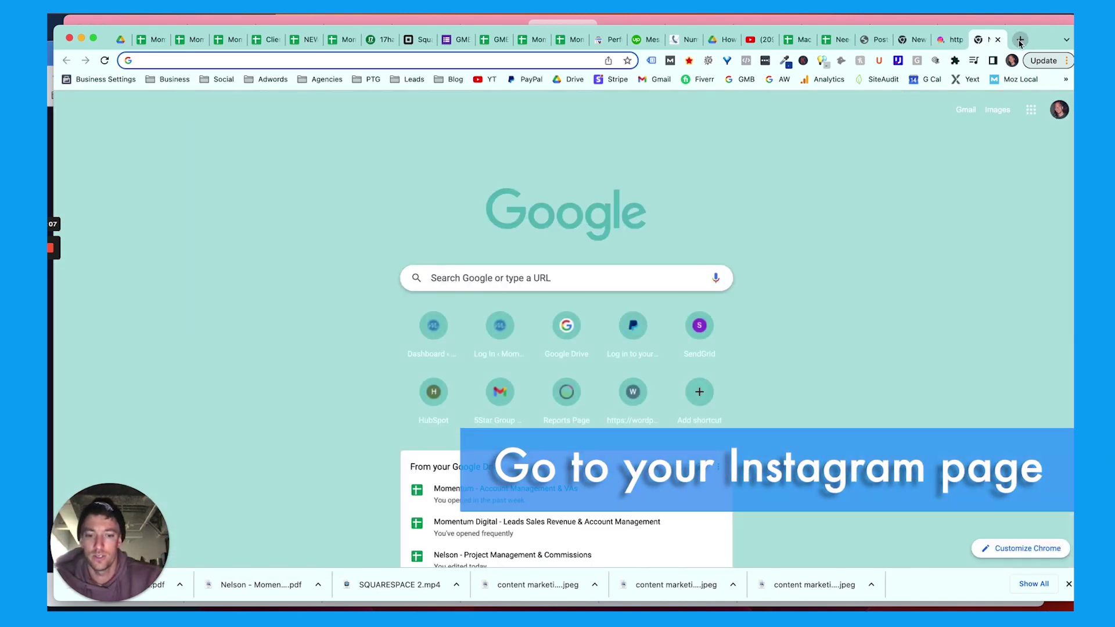
pyautogui.write('download inst')
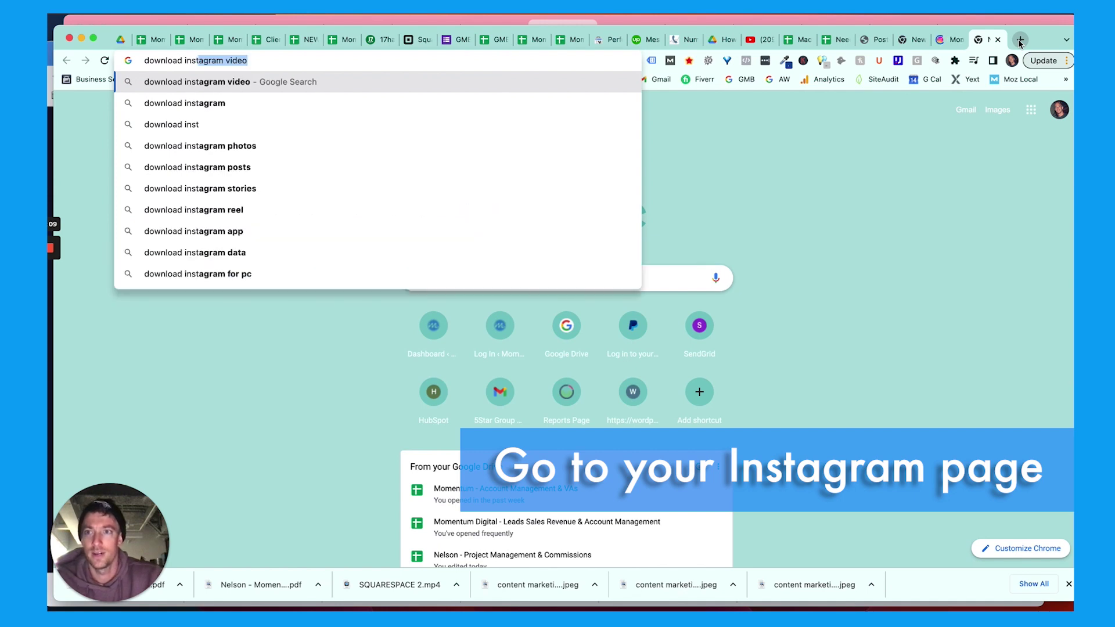
pyautogui.write('agram pos')
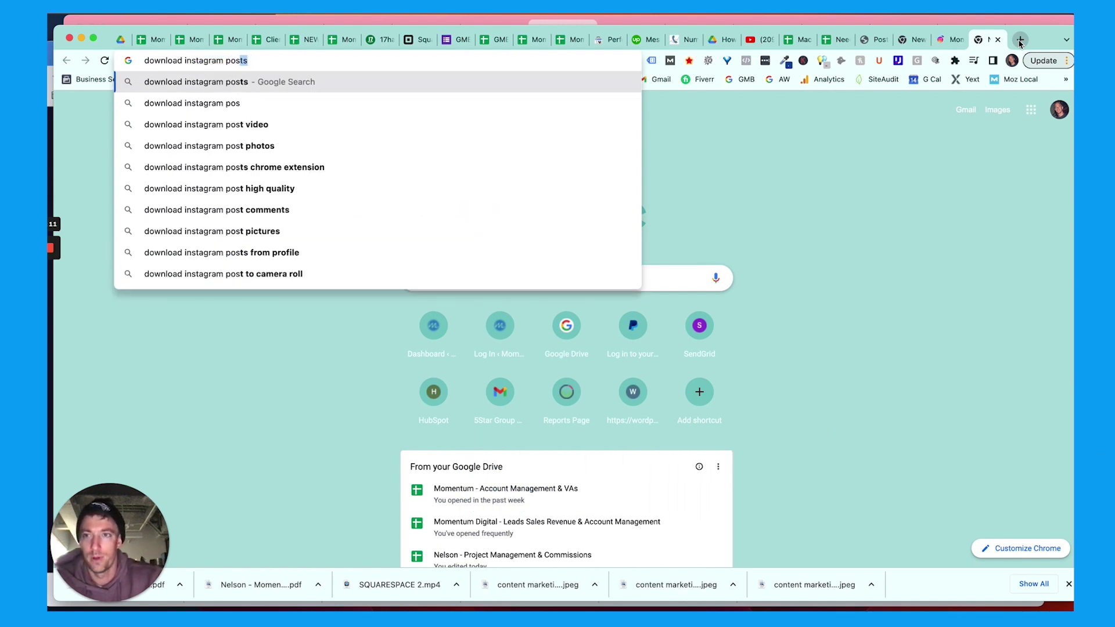
pyautogui.press('Return')
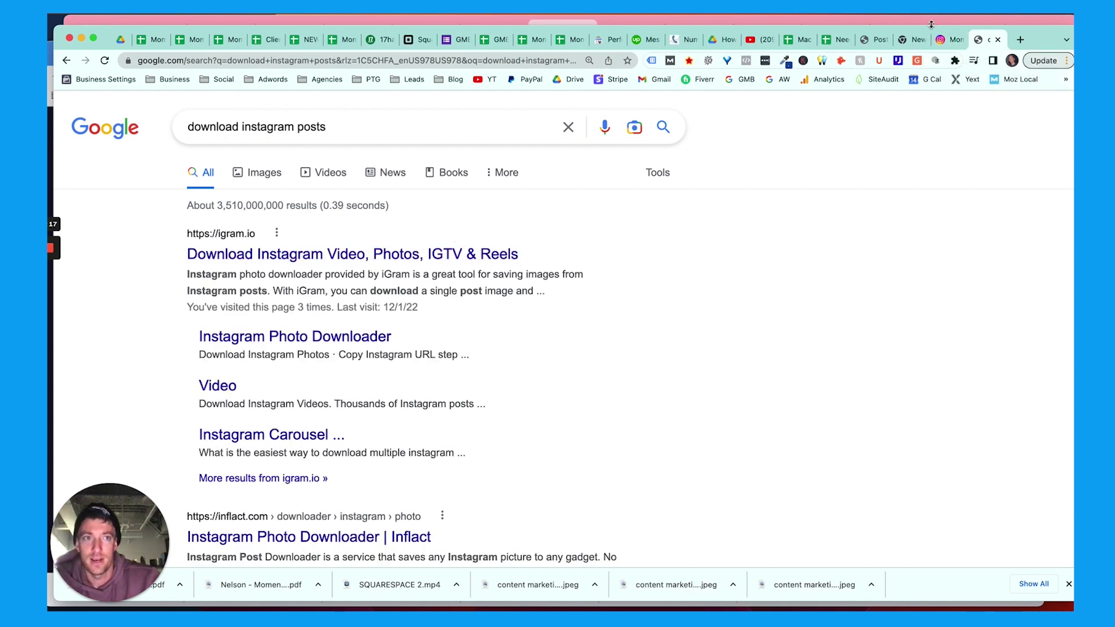
# - Open the Philadelphia skyline post from the Instagram grid and copy its link
pyautogui.click(940, 41)
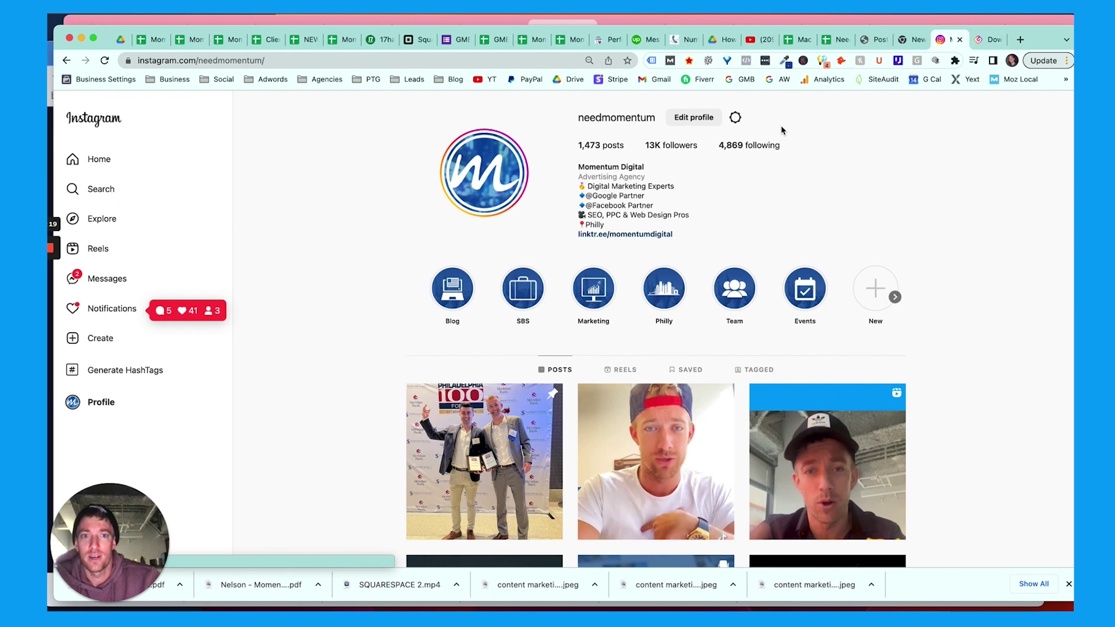
pyautogui.scroll(-5, 782, 130)
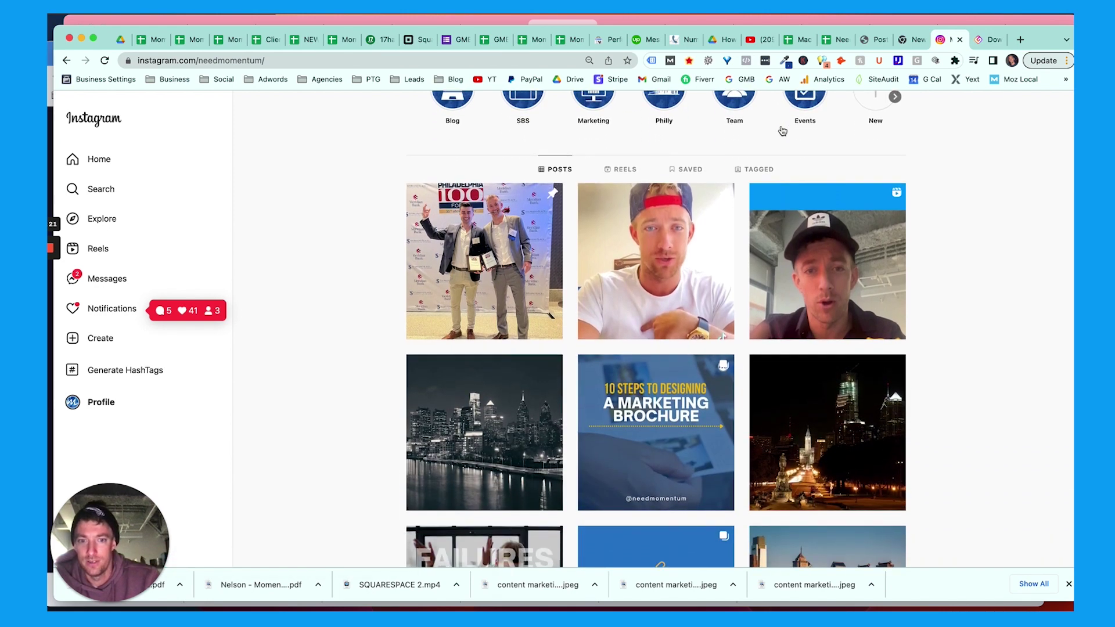
pyautogui.scroll(-5, 664, 255)
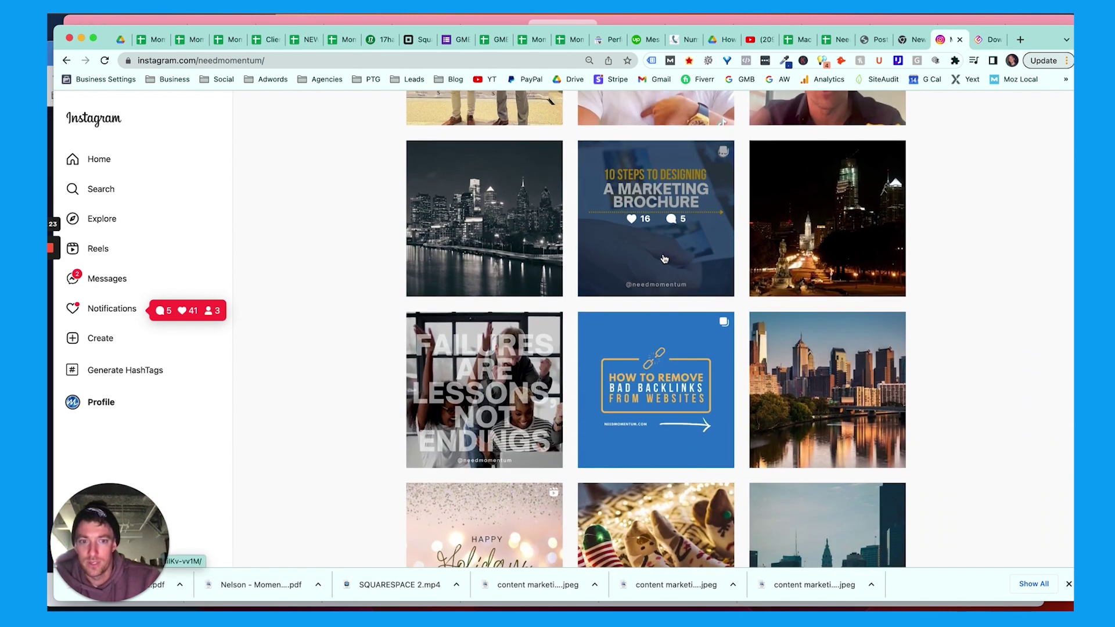
pyautogui.scroll(-3, 665, 259)
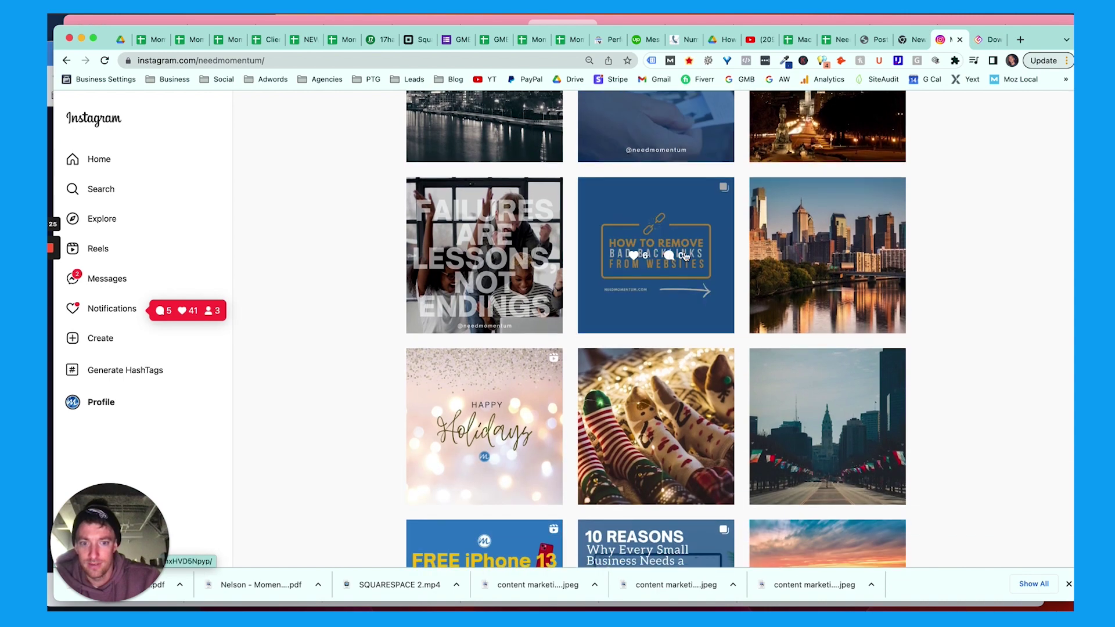
pyautogui.click(813, 253)
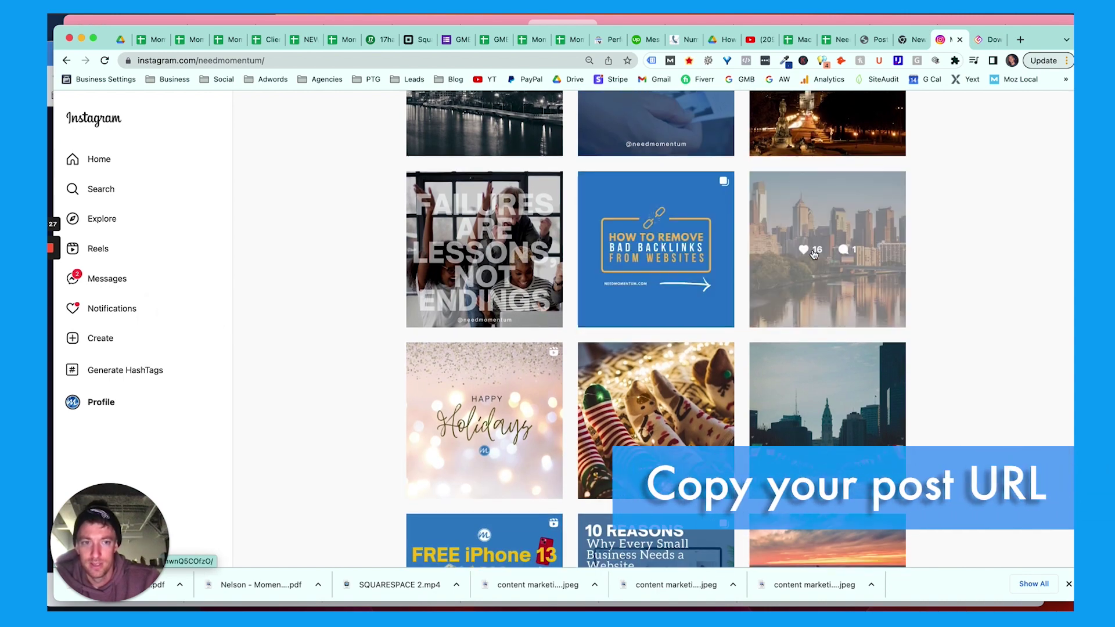
pyautogui.click(813, 254)
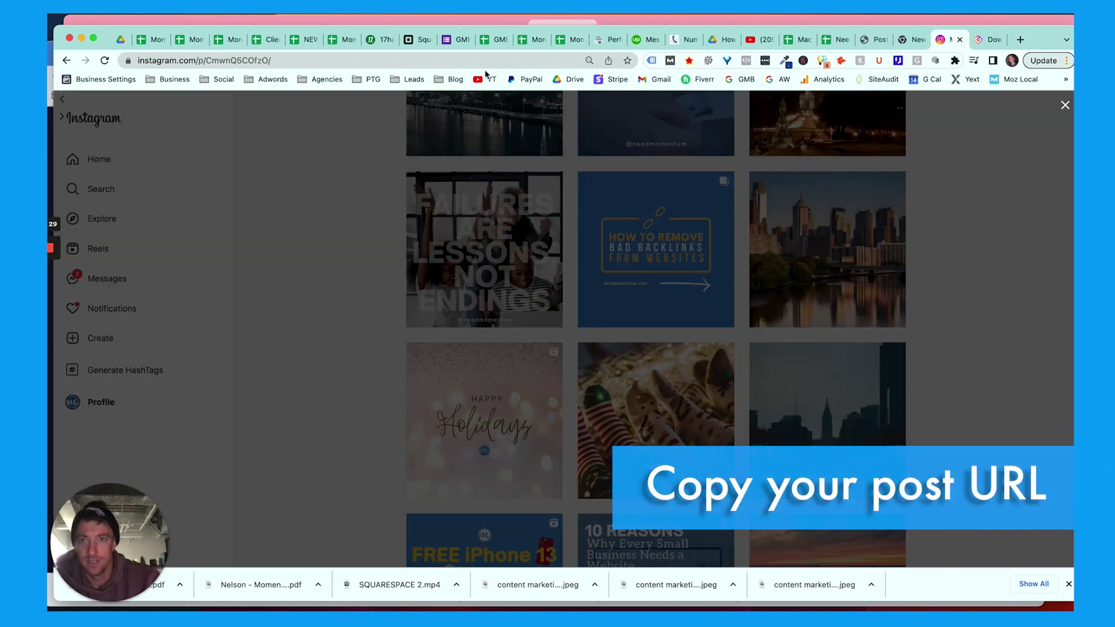
pyautogui.click(478, 60)
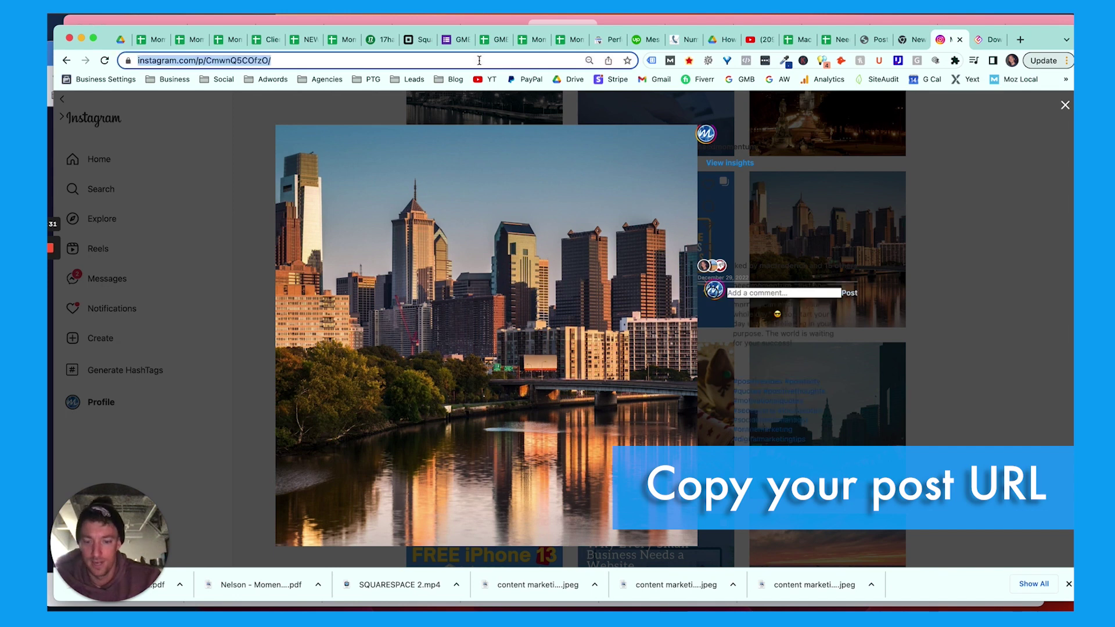
pyautogui.click(980, 40)
# - Paste the skyline post link into iGram and download the photo at 750px
pyautogui.click(528, 255)
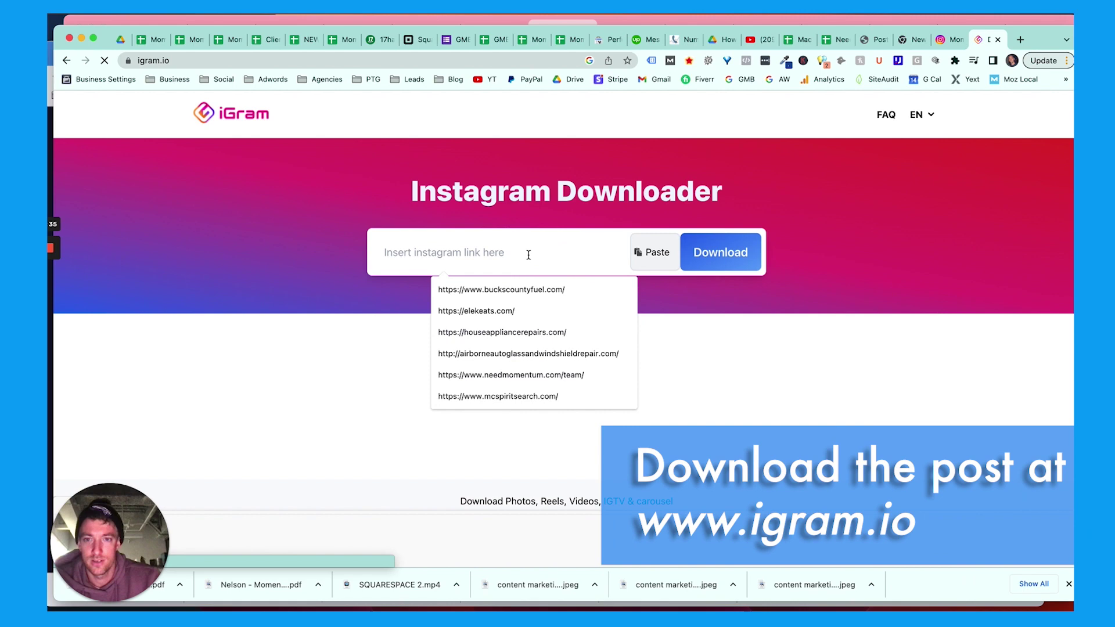
pyautogui.write('https://www.instagram.com/p/CmwnQ5COfzO/')
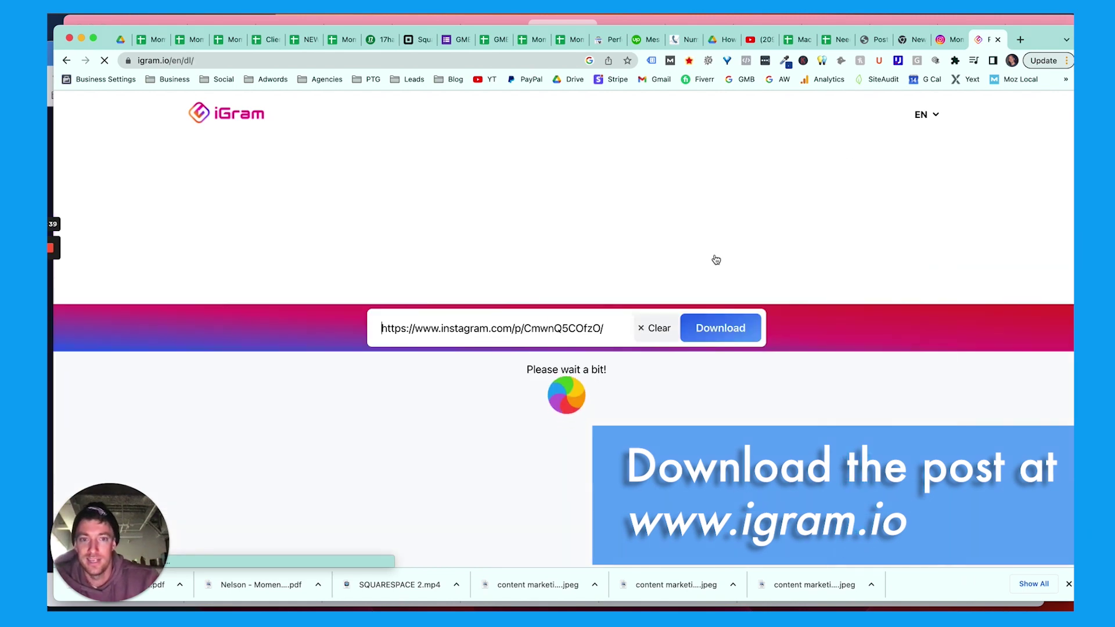
pyautogui.scroll(-2, 716, 259)
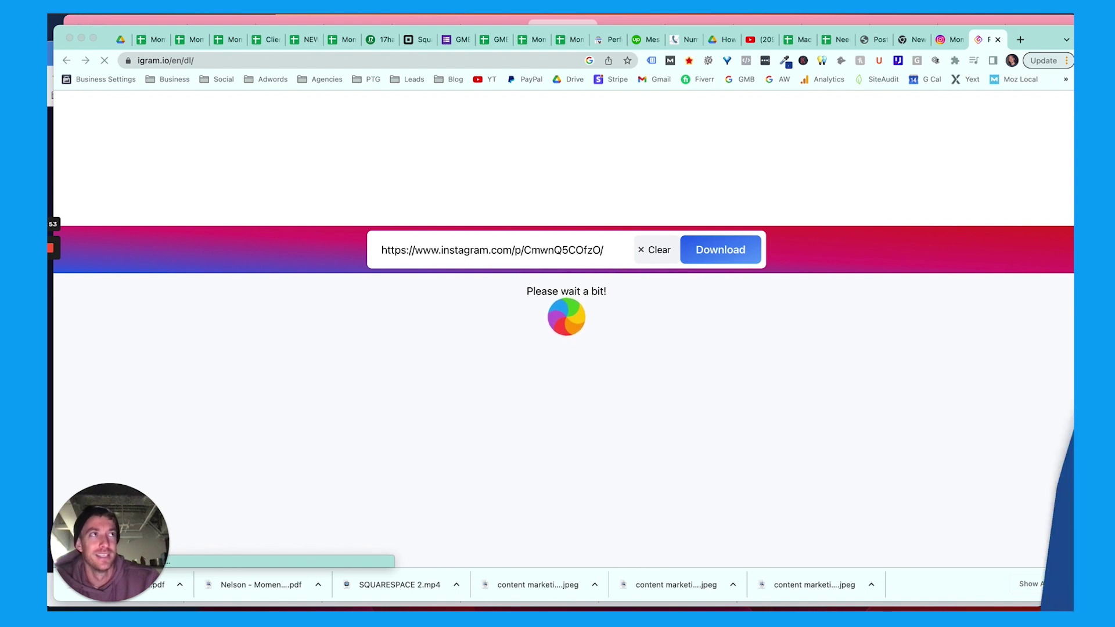
pyautogui.click(909, 292)
pyautogui.scroll(2, 901, 332)
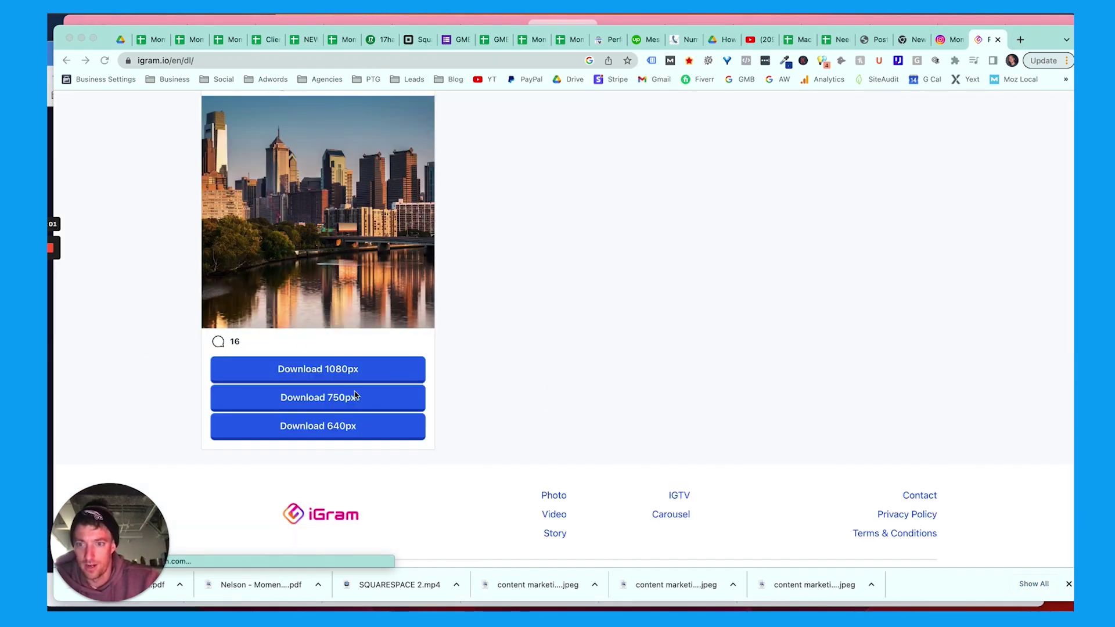
pyautogui.click(319, 399)
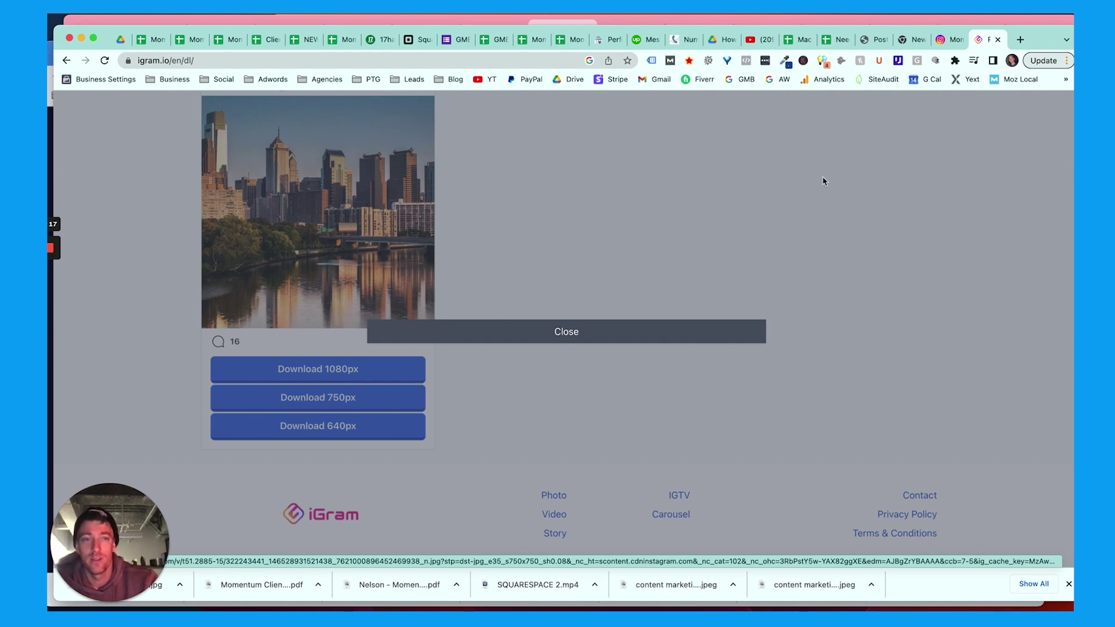
pyautogui.click(1021, 41)
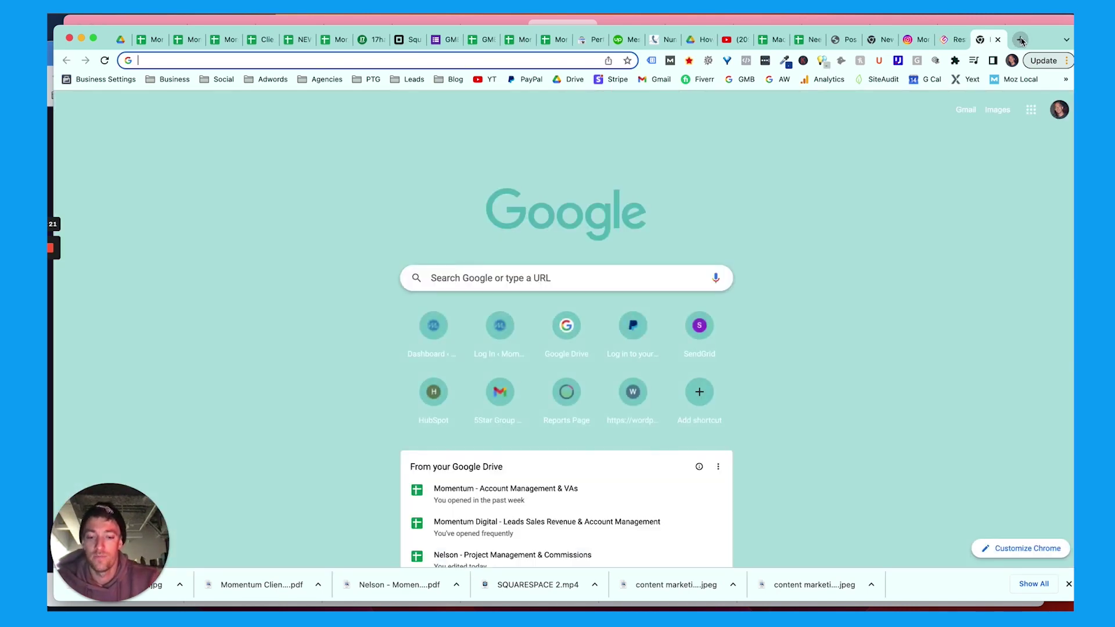
pyautogui.write('my')
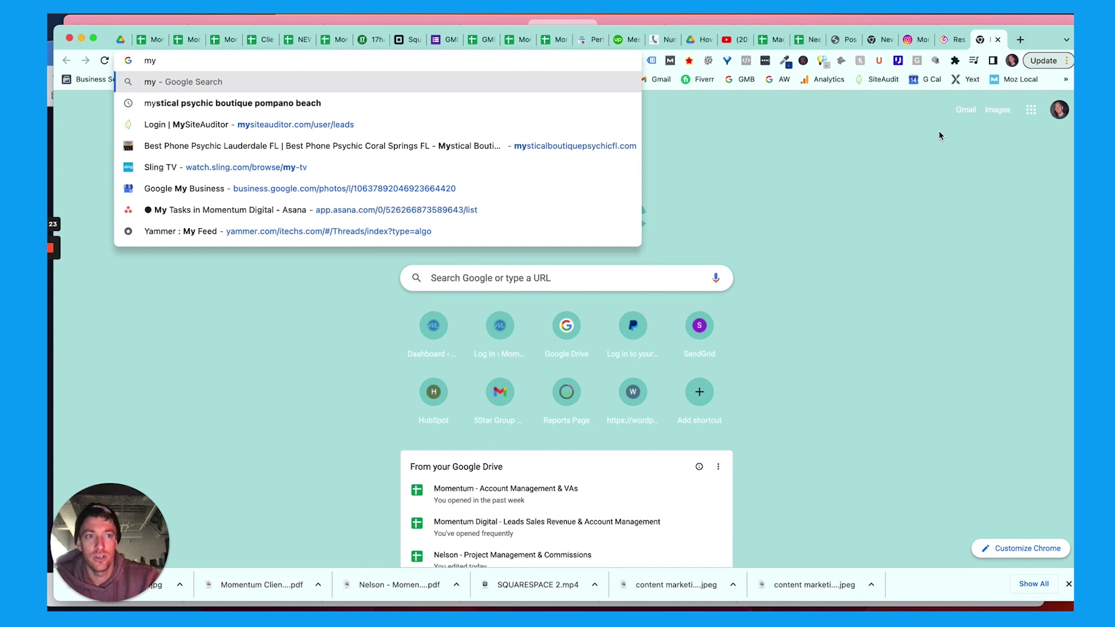
# - Search Google for 'my business' in a new tab and close the leftover tab
pyautogui.click(1062, 114)
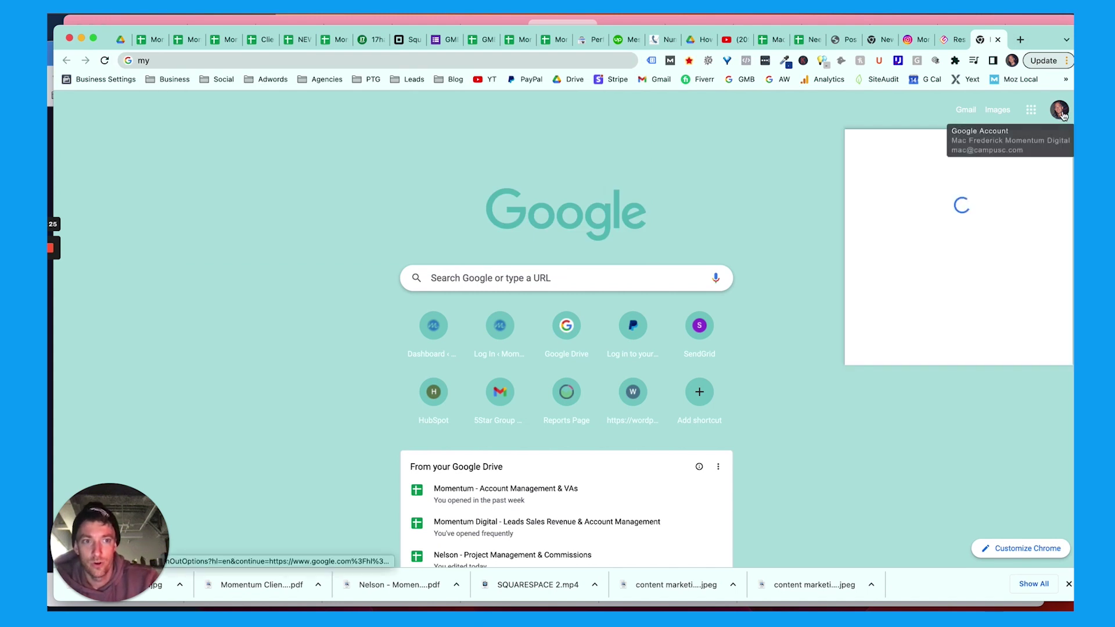
pyautogui.click(821, 171)
pyautogui.click(1011, 59)
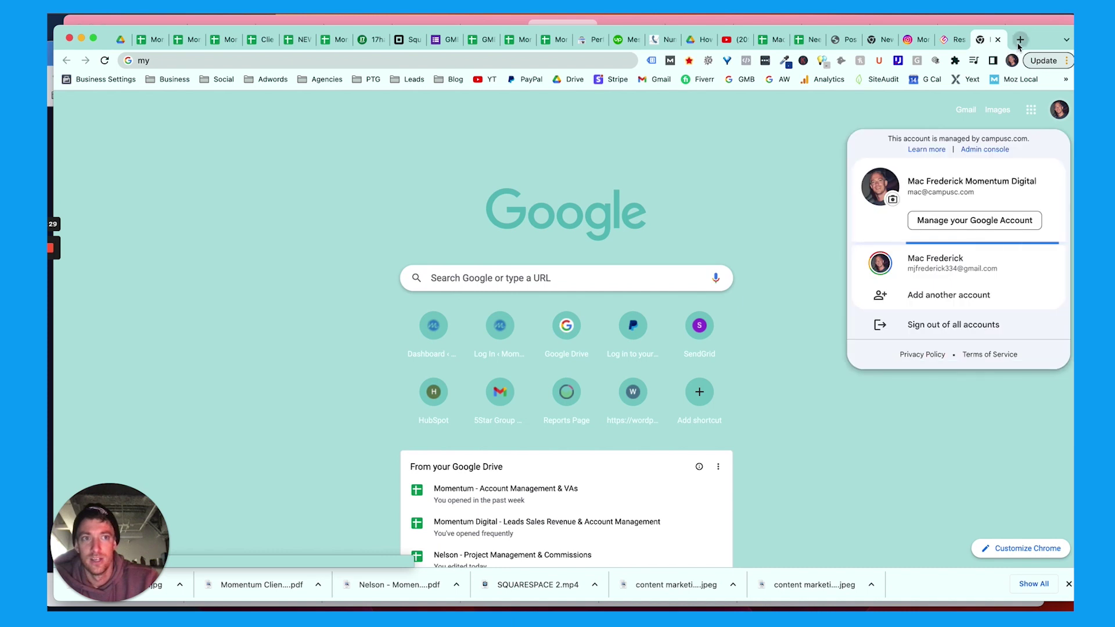
pyautogui.click(1020, 40)
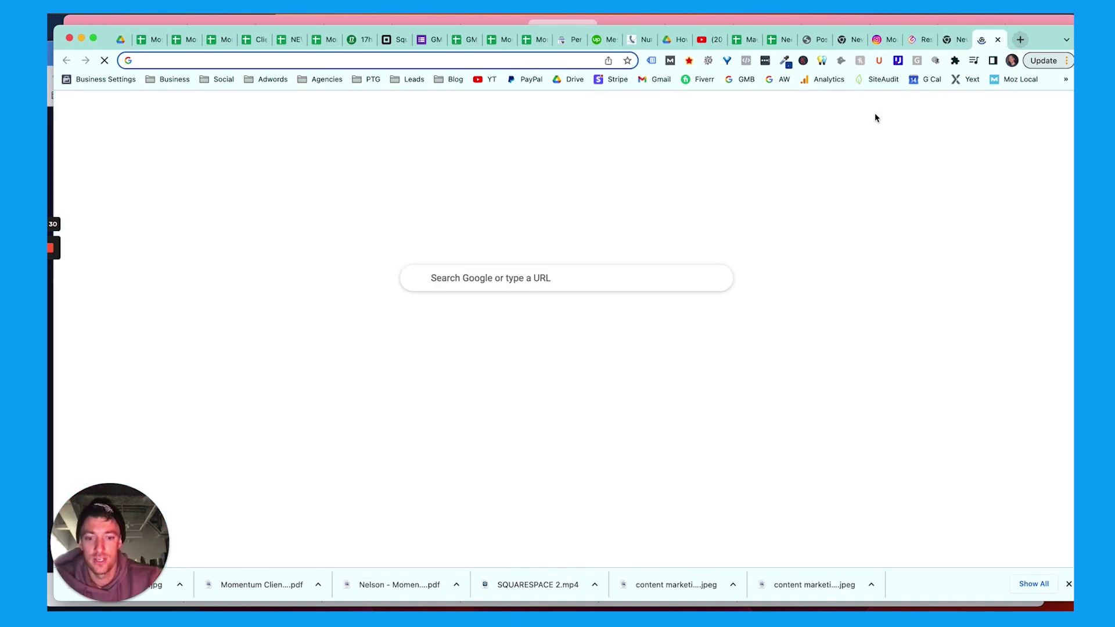
pyautogui.write('my business')
pyautogui.press('Return')
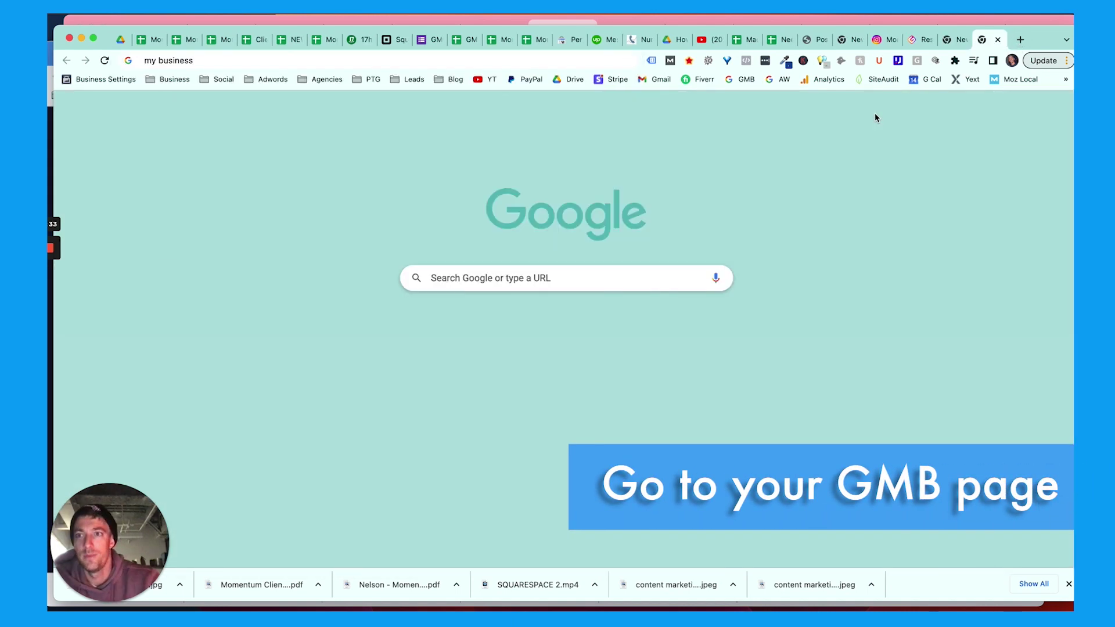
pyautogui.click(947, 43)
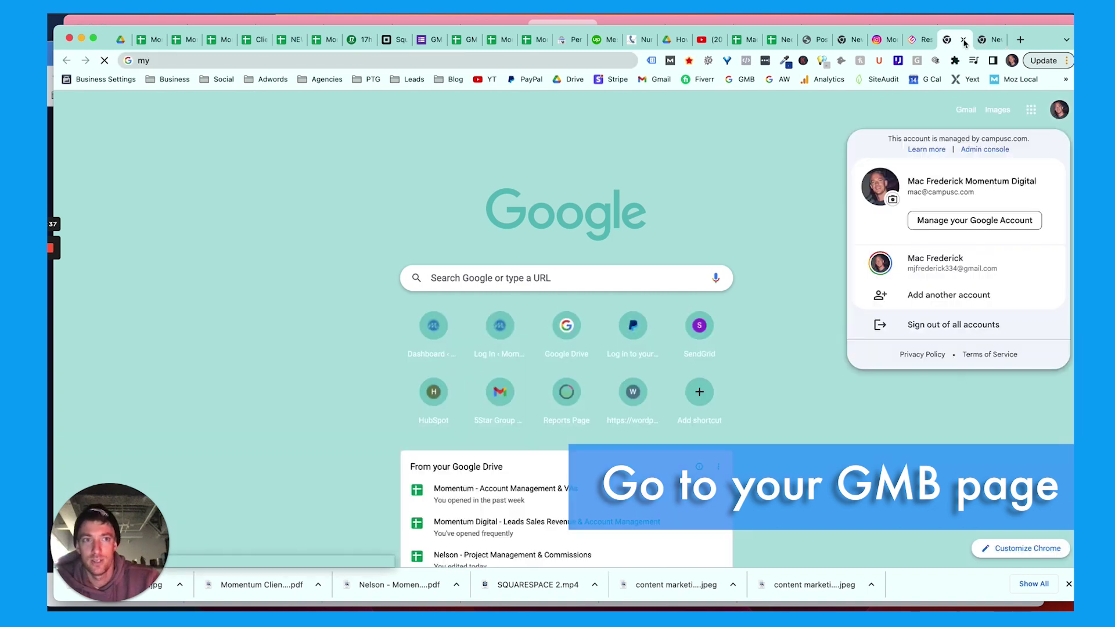
pyautogui.click(964, 41)
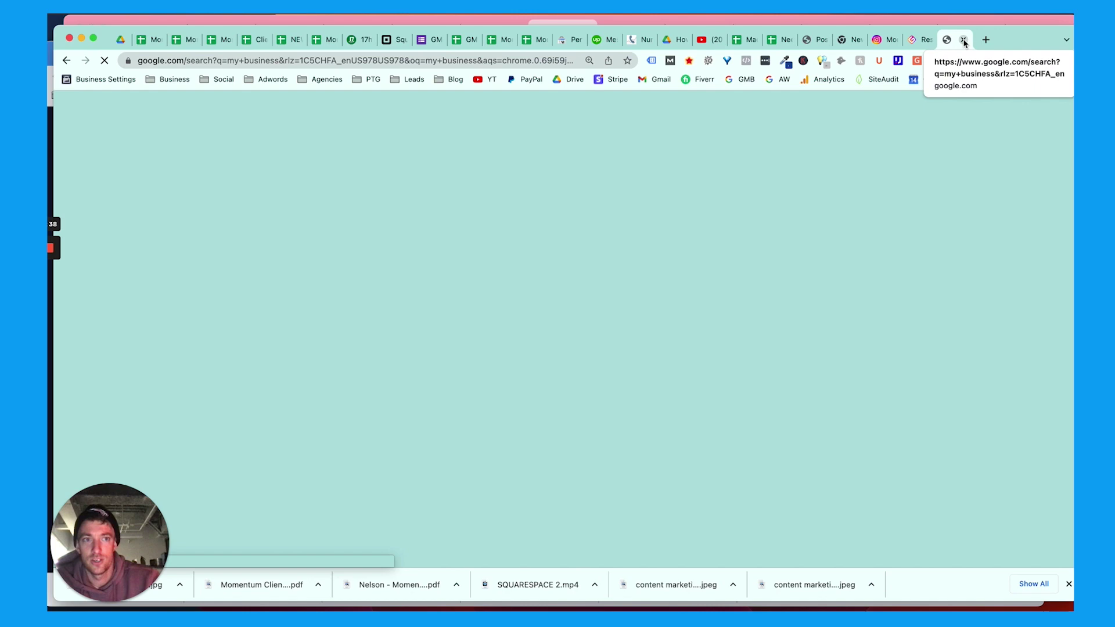
# - Search Google for 'momentum digital', correcting the misspelled company name
pyautogui.click(985, 40)
pyautogui.write('momn')
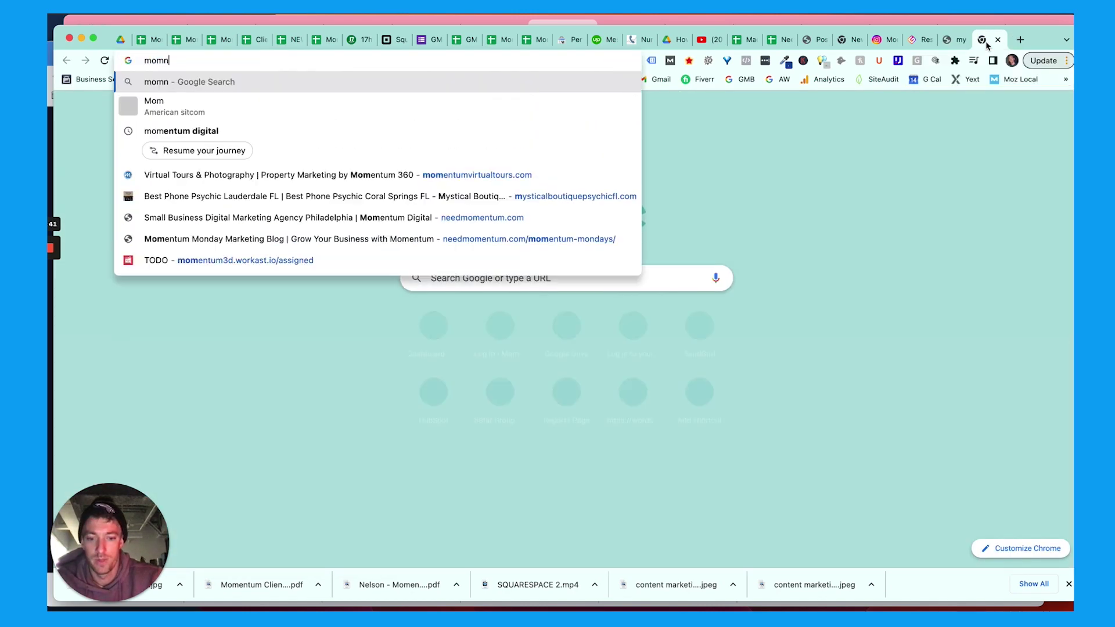
pyautogui.write('eutm')
pyautogui.press('BackSpace')
pyautogui.press('BackSpace')
pyautogui.press('BackSpace')
pyautogui.write('t')
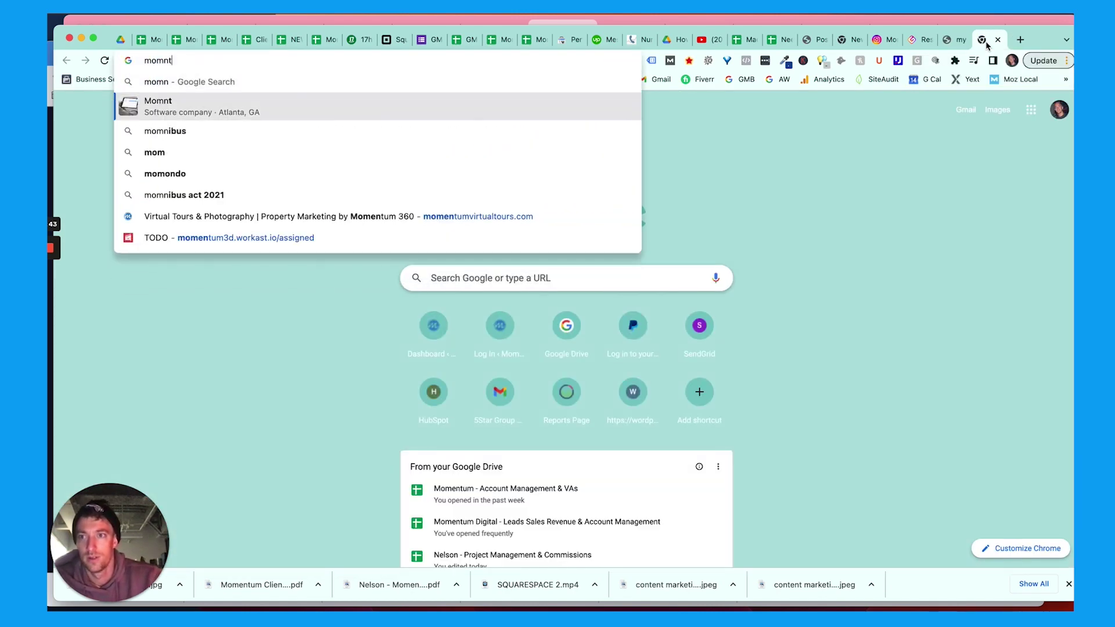
pyautogui.press('BackSpace')
pyautogui.press('BackSpace')
pyautogui.write('entum digital')
pyautogui.press('Return')
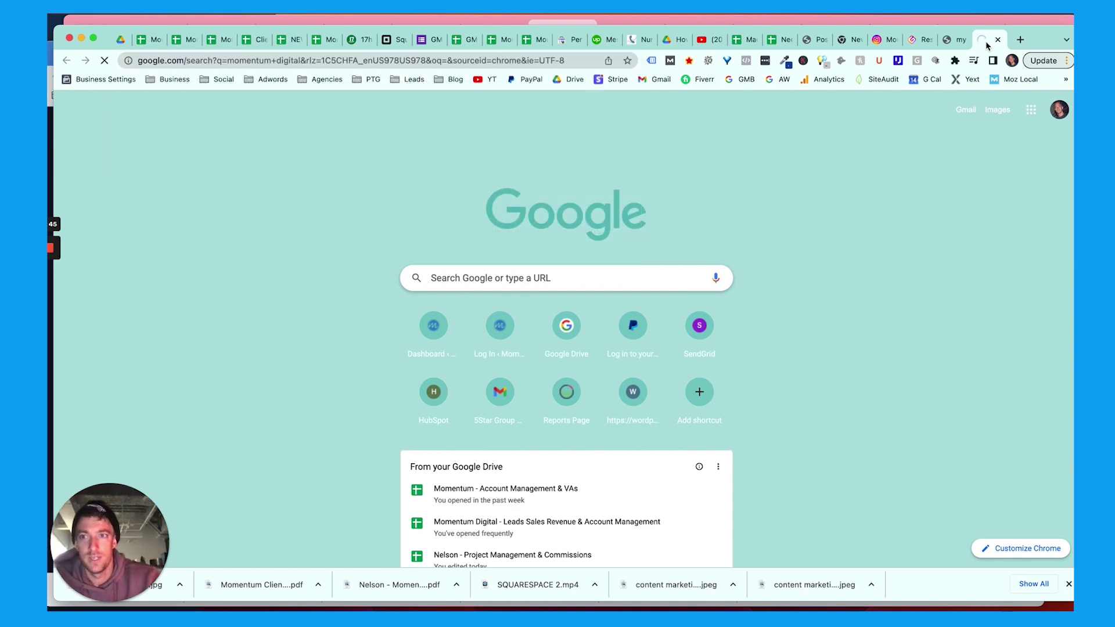
# - Open the Momentum Digital Business Profile, check recent downloads, and return to Instagram
pyautogui.click(949, 44)
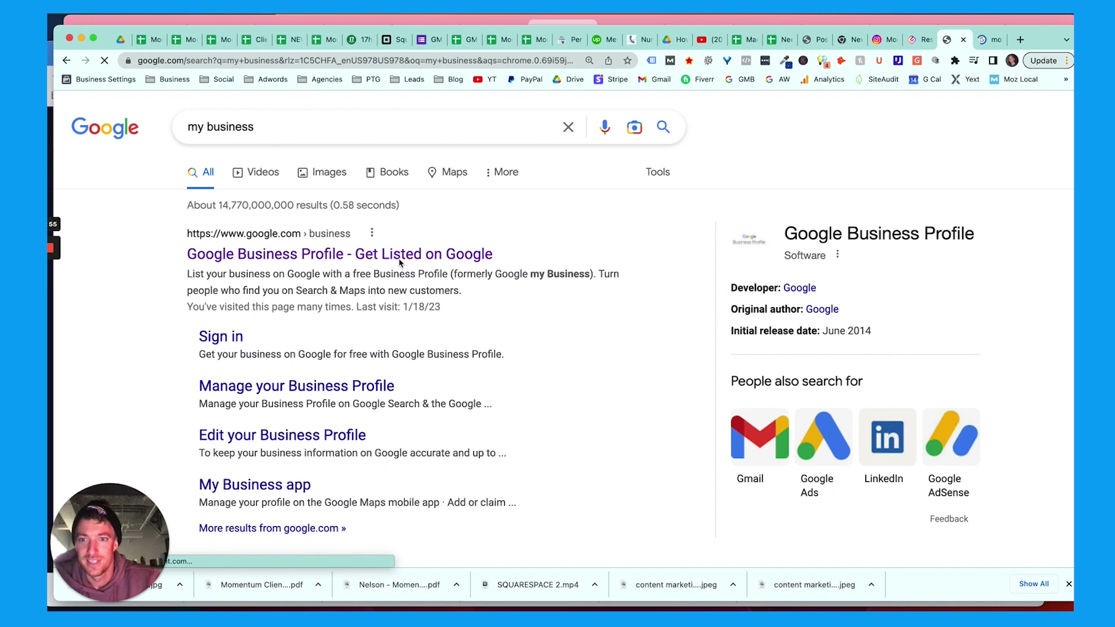
pyautogui.scroll(-3, 400, 263)
pyautogui.scroll(-2, 523, 349)
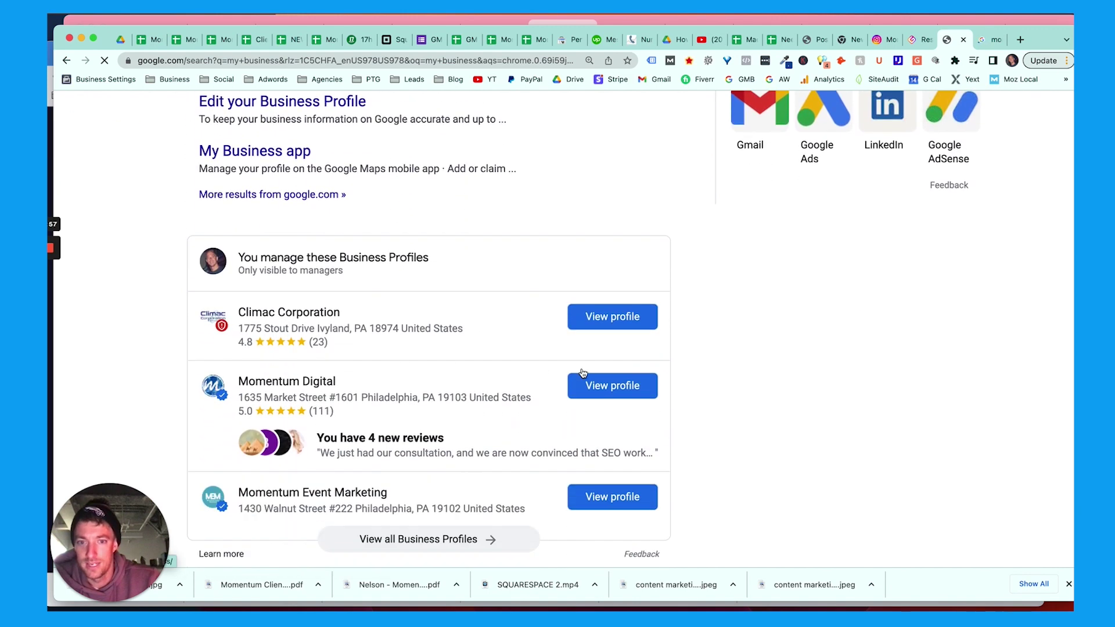
pyautogui.keyDown('super'); pyautogui.click(603, 386); pyautogui.keyUp('super')
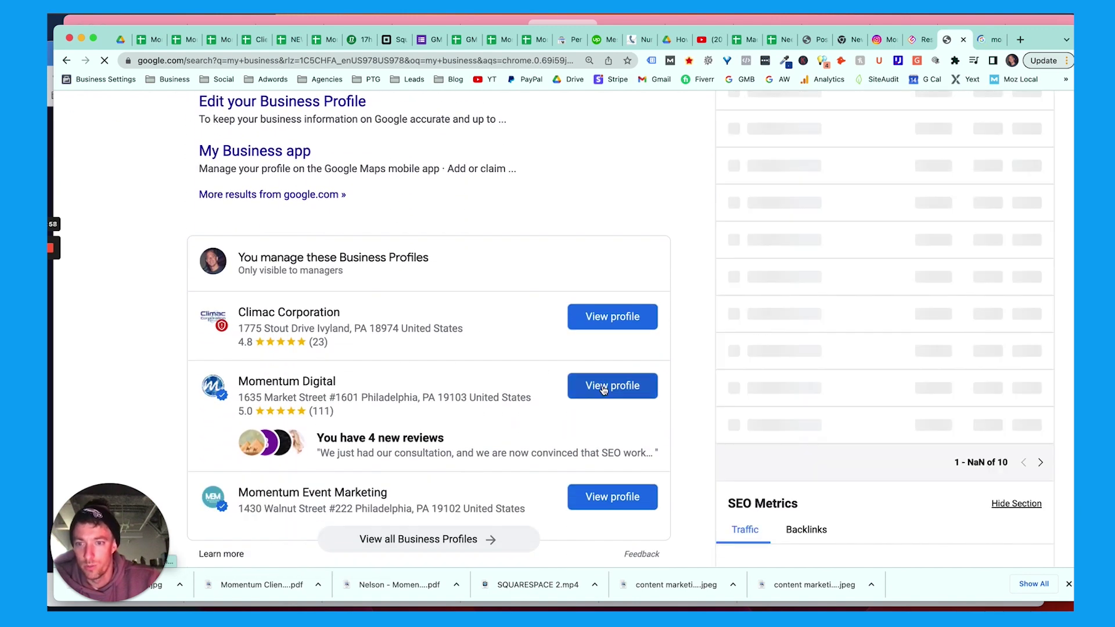
pyautogui.click(985, 44)
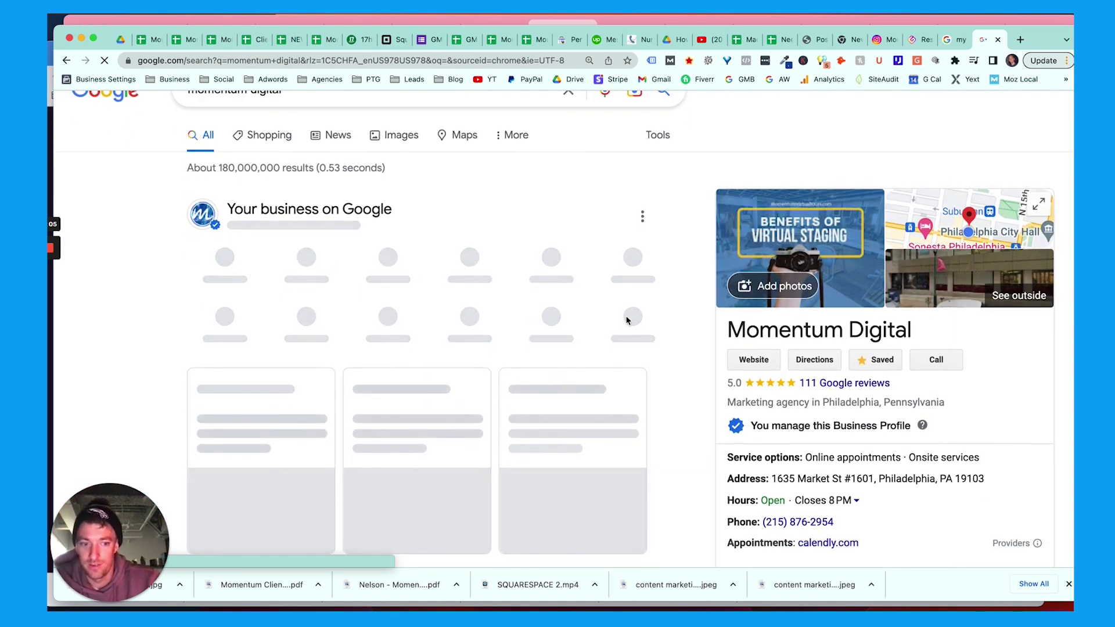
pyautogui.click(876, 592)
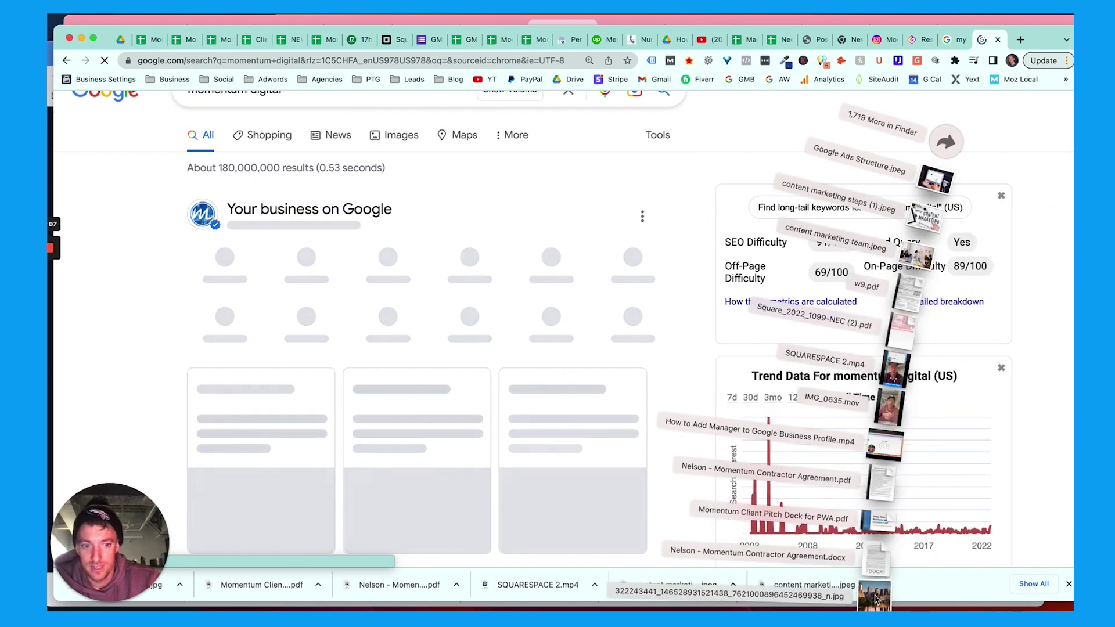
pyautogui.click(877, 42)
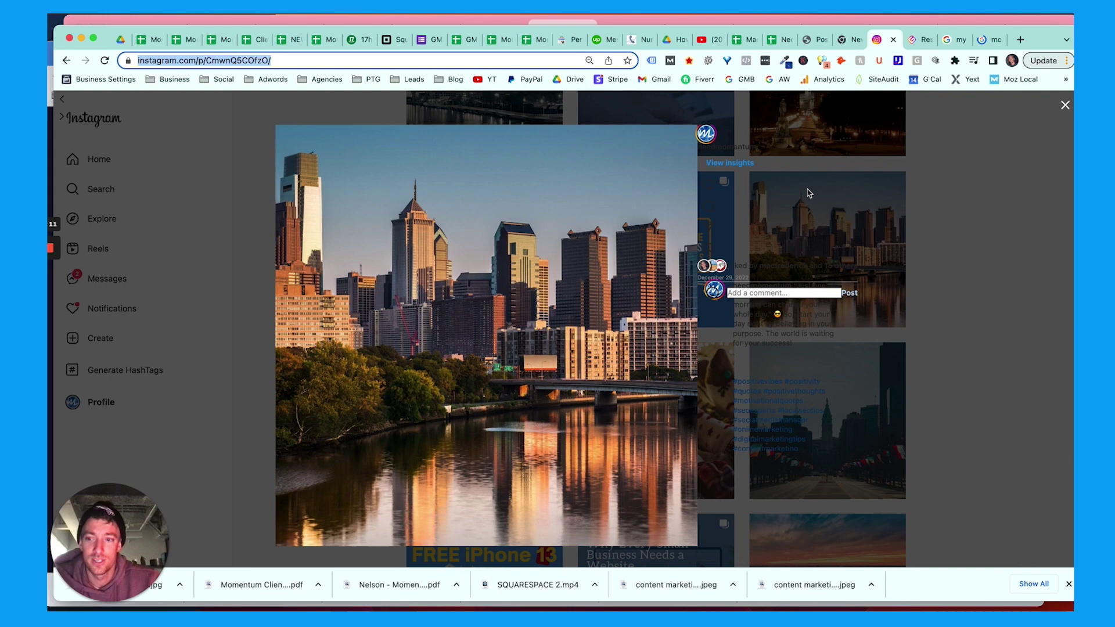
# - Close the skyline post and open the Squarespace contributor reel from the profile grid
pyautogui.click(959, 198)
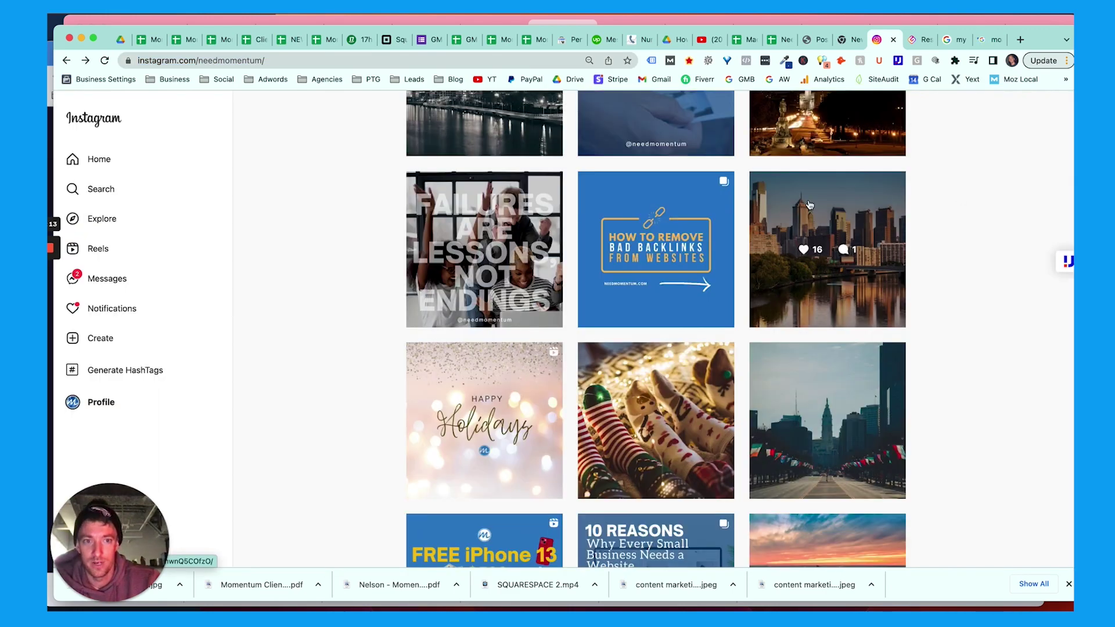
pyautogui.scroll(3, 809, 206)
pyautogui.scroll(3, 810, 206)
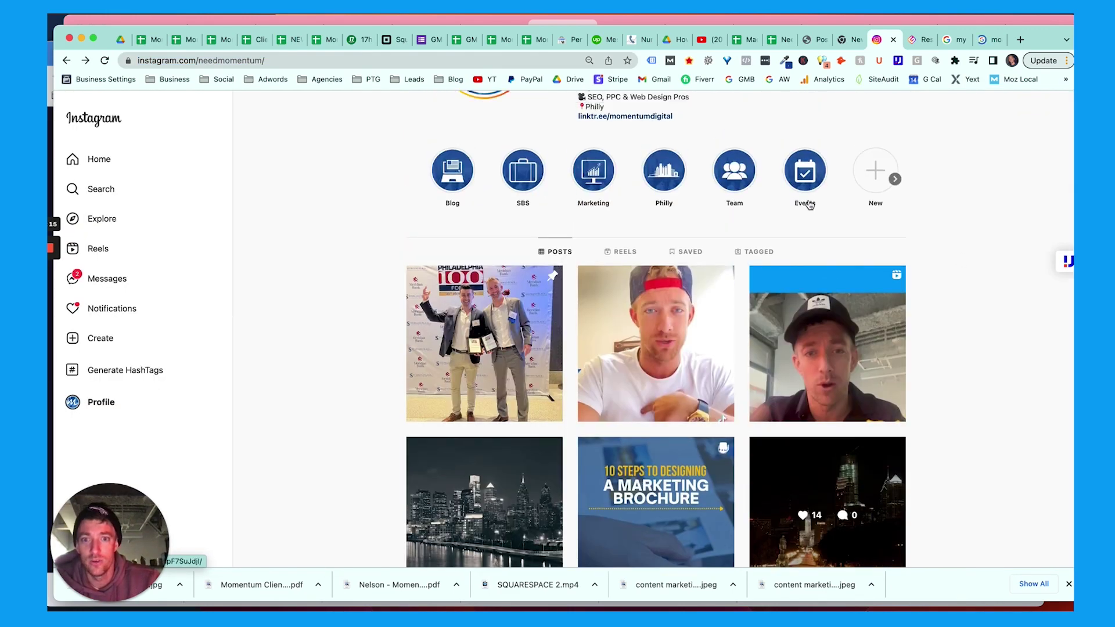
pyautogui.scroll(-2, 808, 235)
pyautogui.click(808, 238)
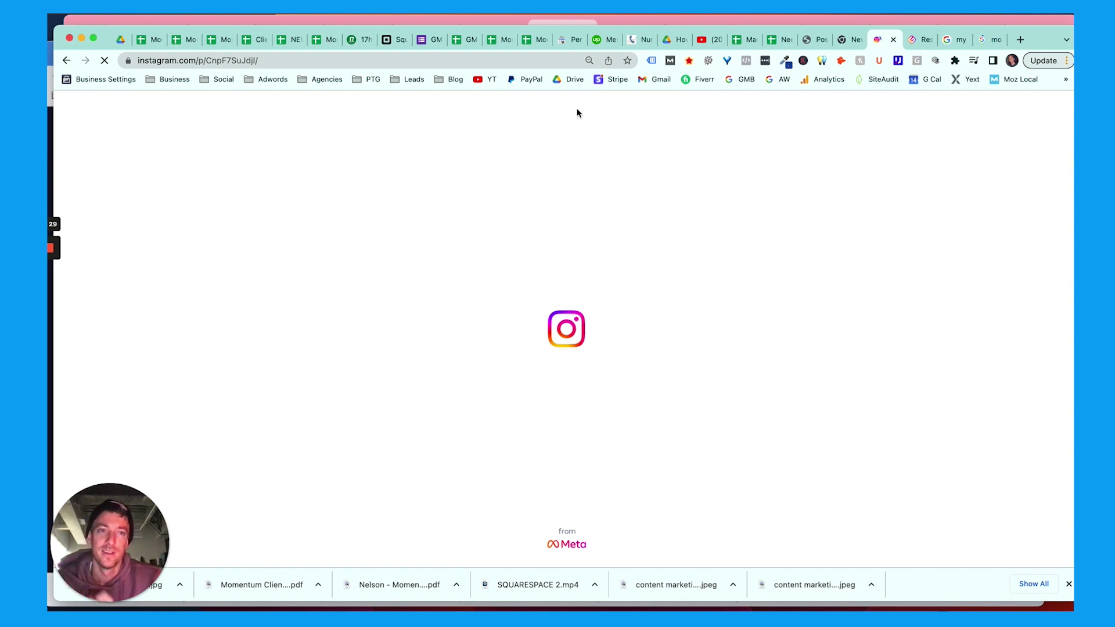
pyautogui.click(954, 39)
pyautogui.scroll(-2, 603, 243)
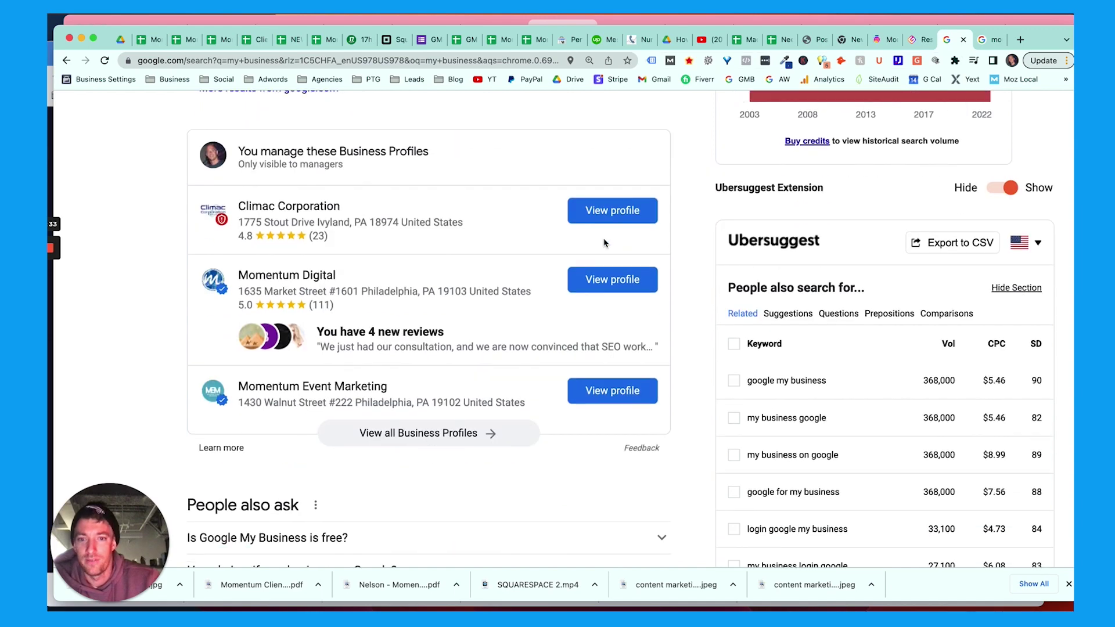
pyautogui.scroll(5, 604, 243)
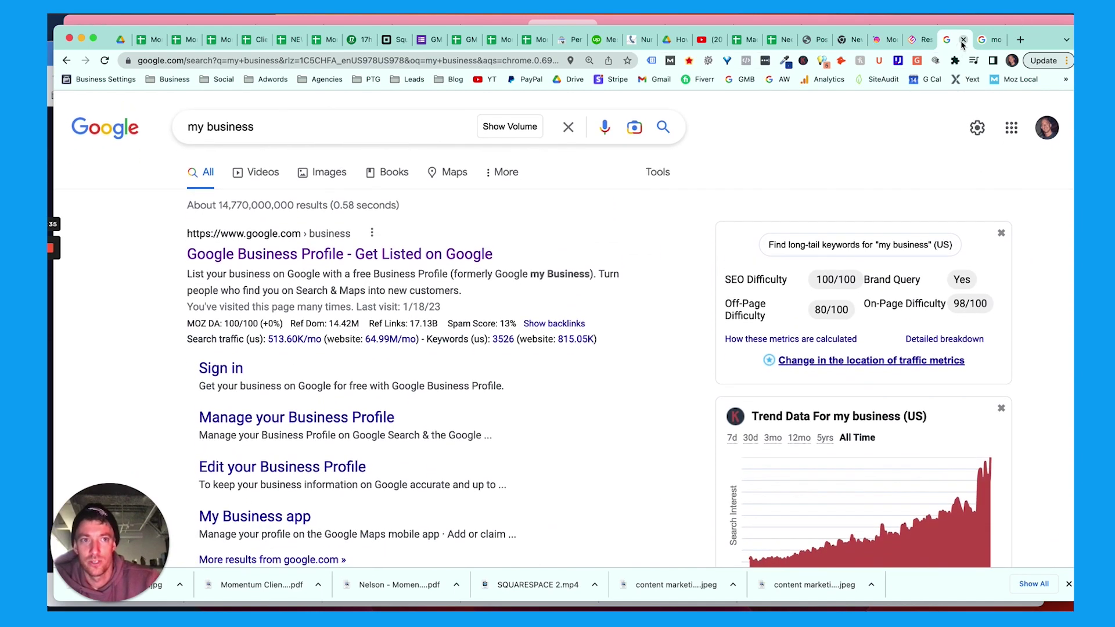
# - Upload the downloaded skyline image to the Momentum Digital profile through Add photo
pyautogui.click(963, 40)
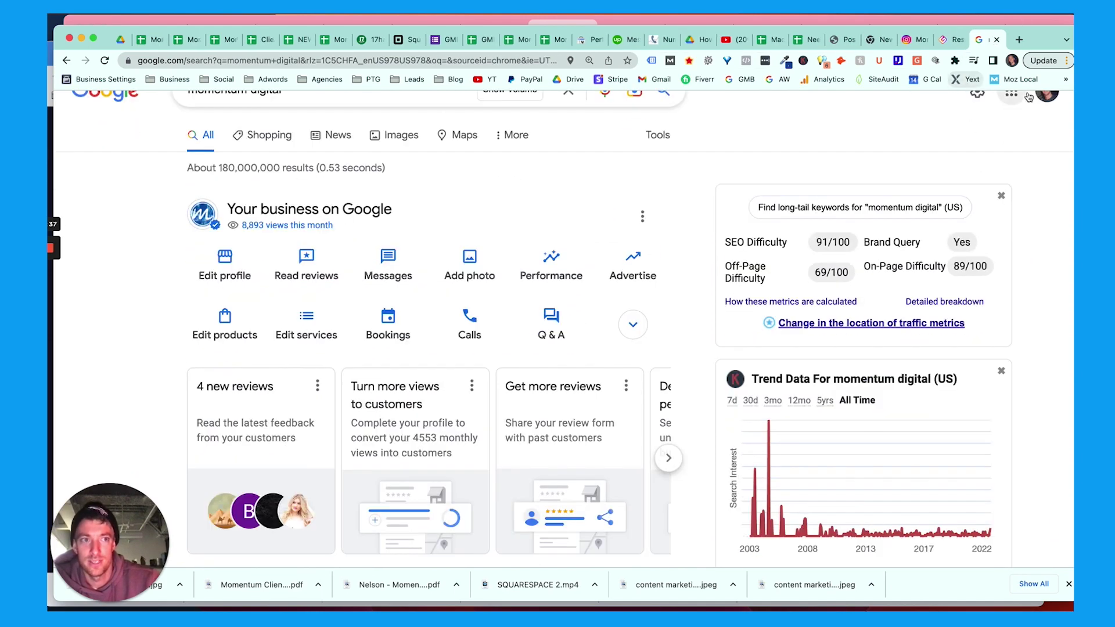
pyautogui.scroll(-1, 645, 159)
pyautogui.click(632, 310)
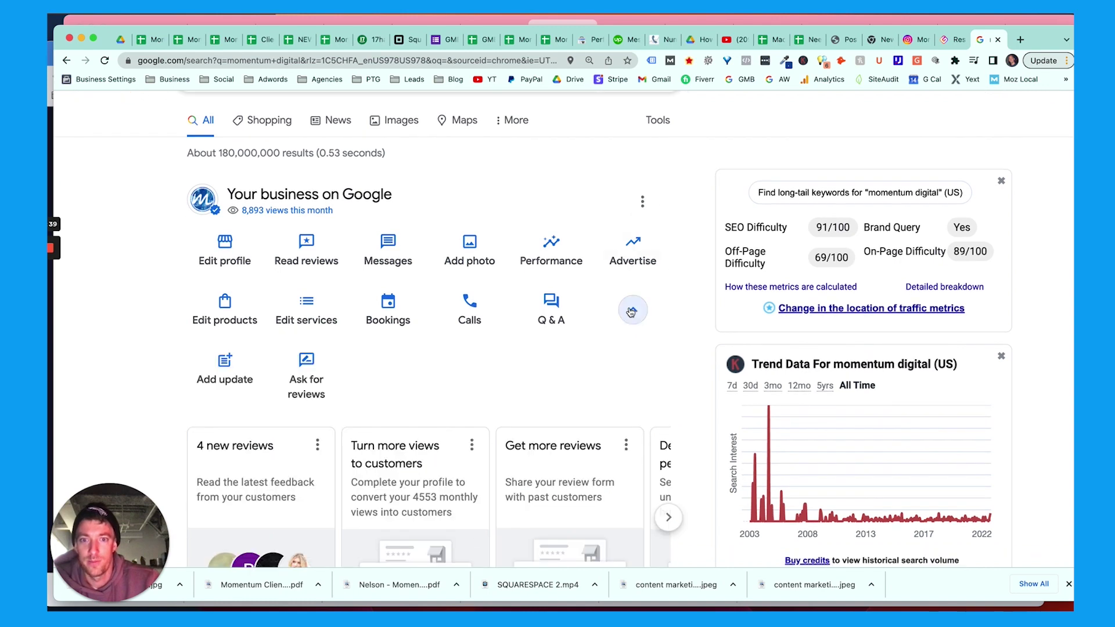
pyautogui.scroll(-1, 632, 311)
pyautogui.scroll(-1, 629, 307)
pyautogui.scroll(-1, 629, 307)
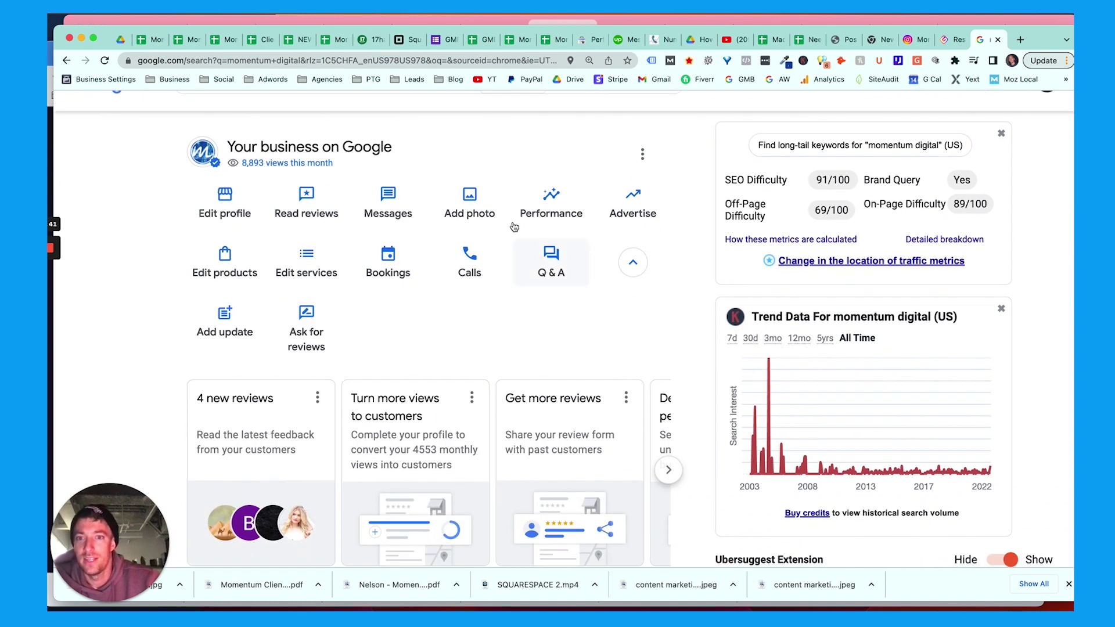
pyautogui.click(478, 207)
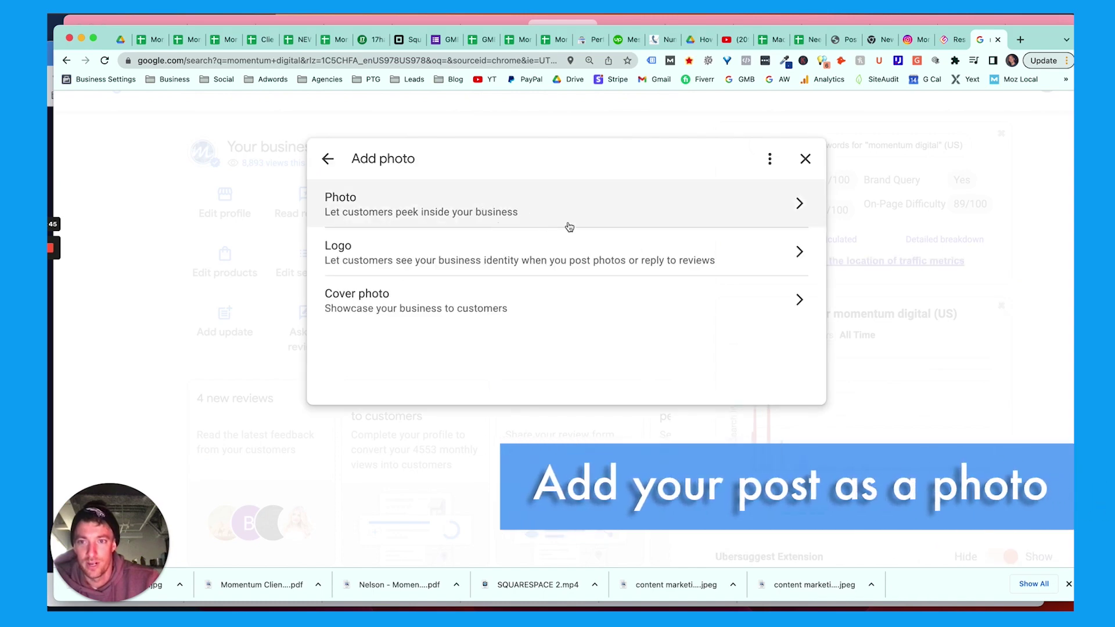
pyautogui.click(573, 221)
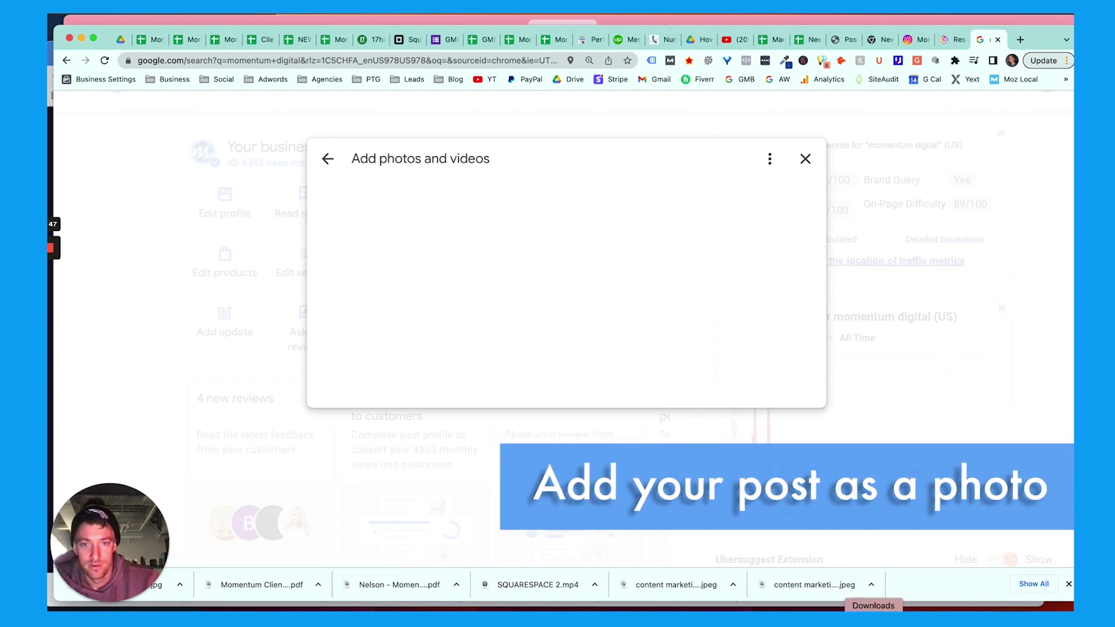
pyautogui.click(873, 621)
pyautogui.moveTo(984, 262); pyautogui.dragTo(566, 277)
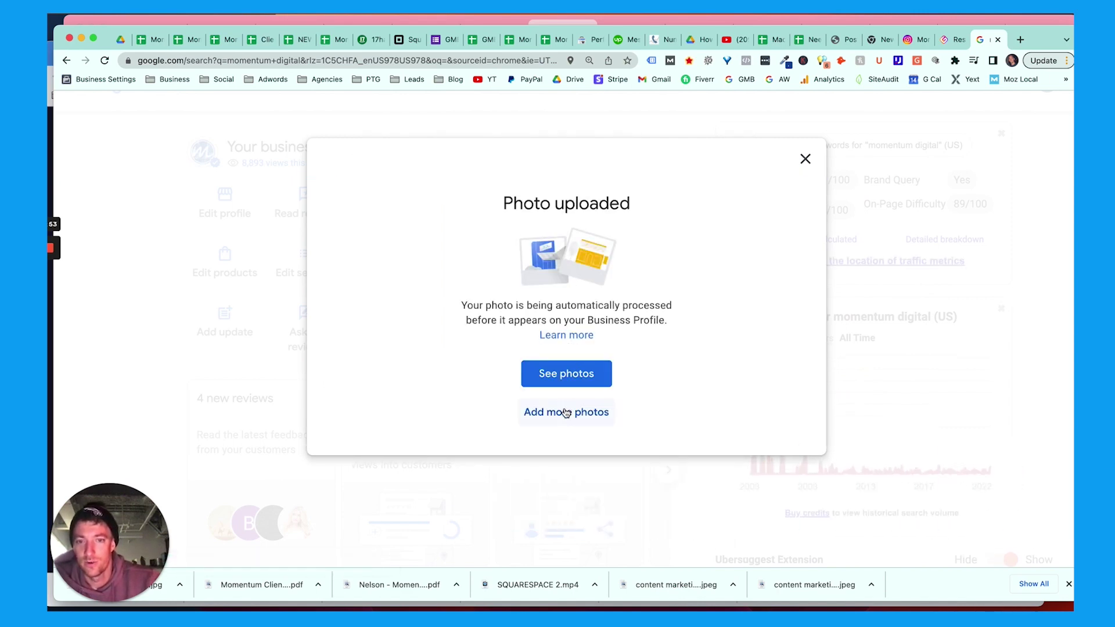
pyautogui.click(805, 159)
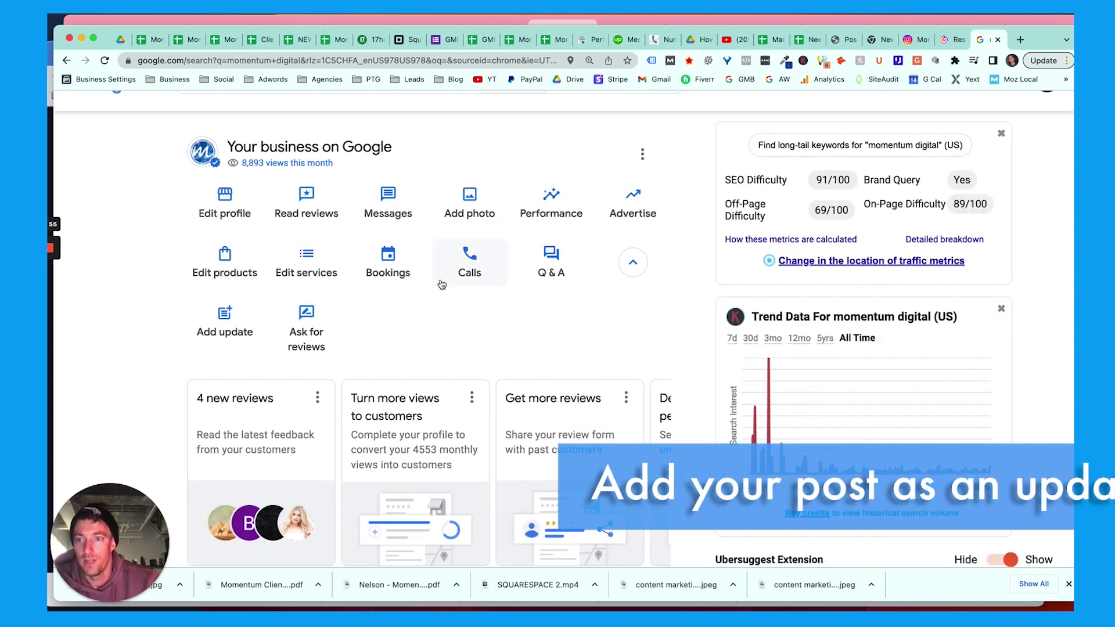
pyautogui.click(237, 332)
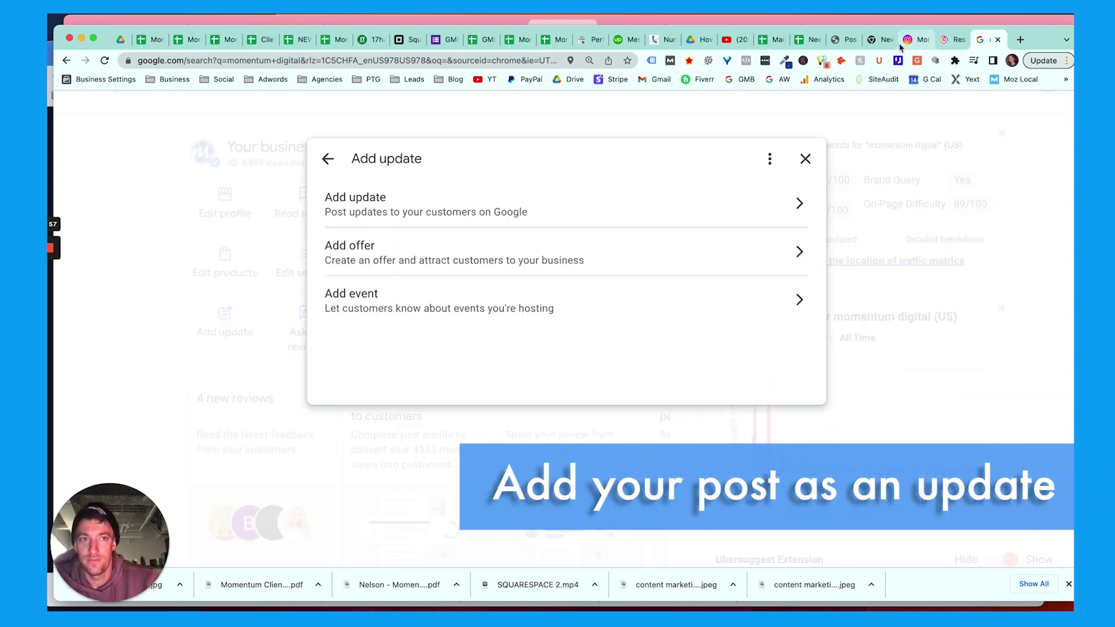
pyautogui.click(916, 43)
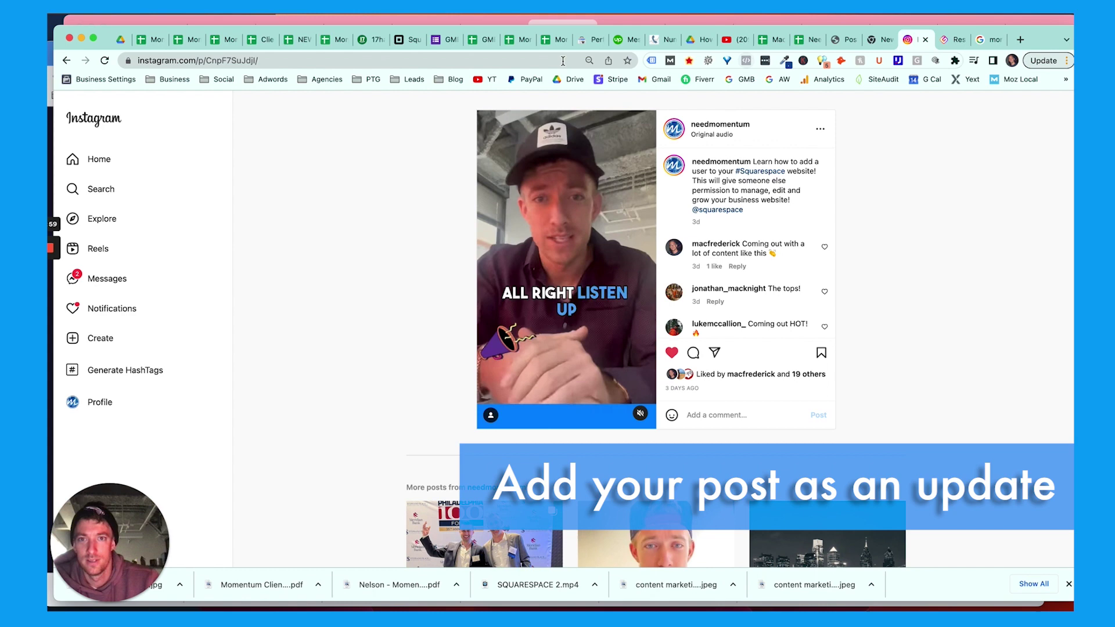
# - Copy the Squarespace reel URL, load the igram.io home page, and paste the link
pyautogui.click(542, 64)
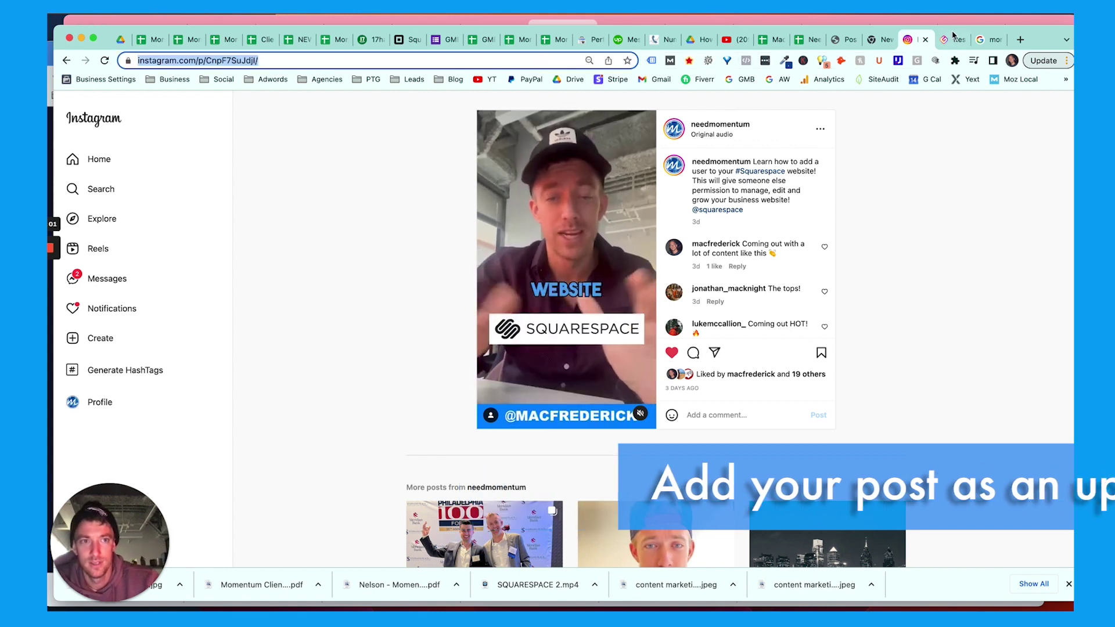
pyautogui.click(946, 40)
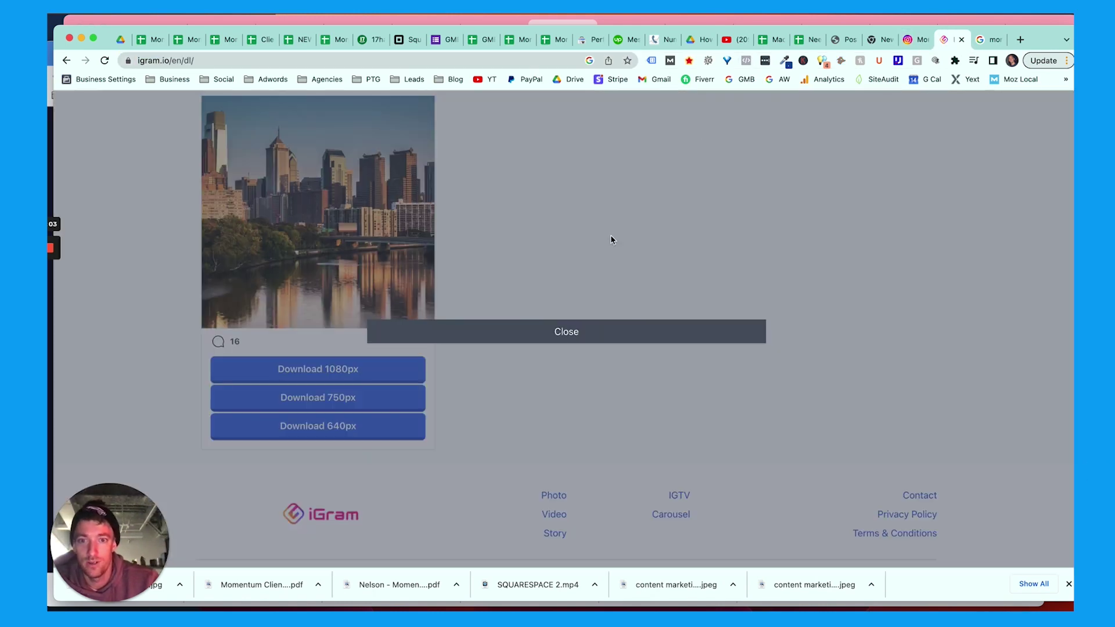
pyautogui.scroll(5, 611, 240)
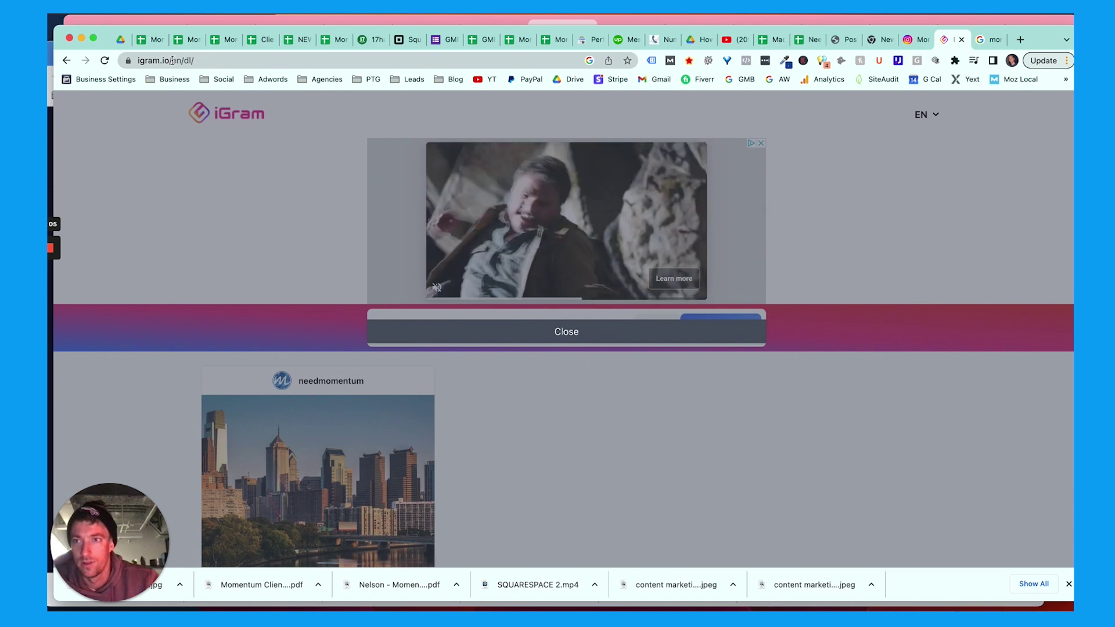
pyautogui.moveTo(172, 60); pyautogui.dragTo(237, 61)
pyautogui.press('BackSpace')
pyautogui.press('Return')
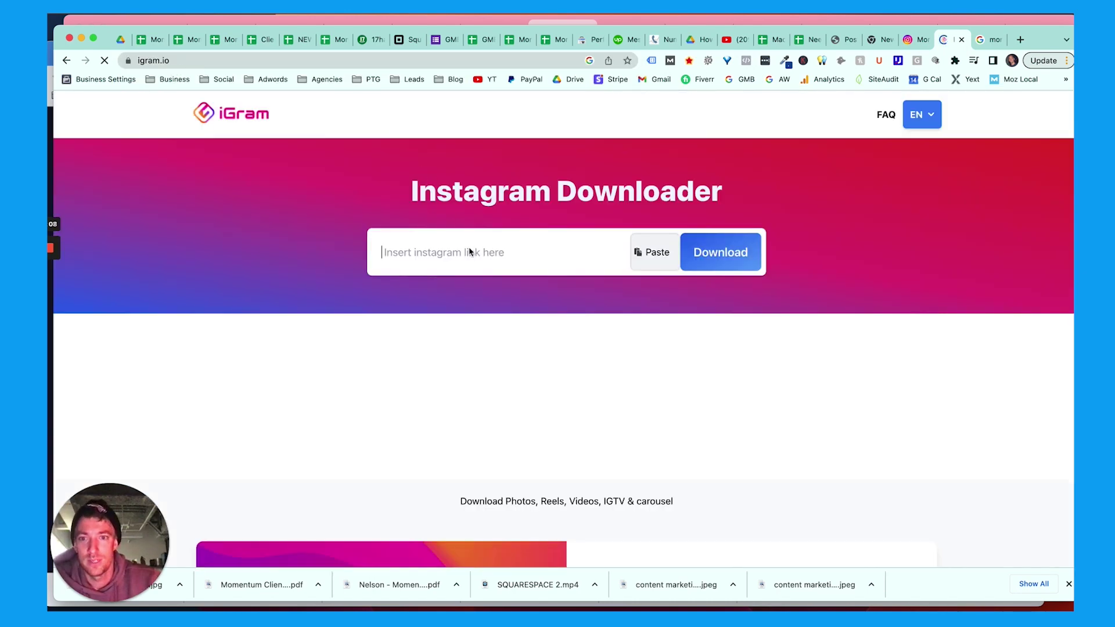
pyautogui.click(468, 251)
pyautogui.write('https://www.instagram.com/p/CnpF7SuJdjl/')
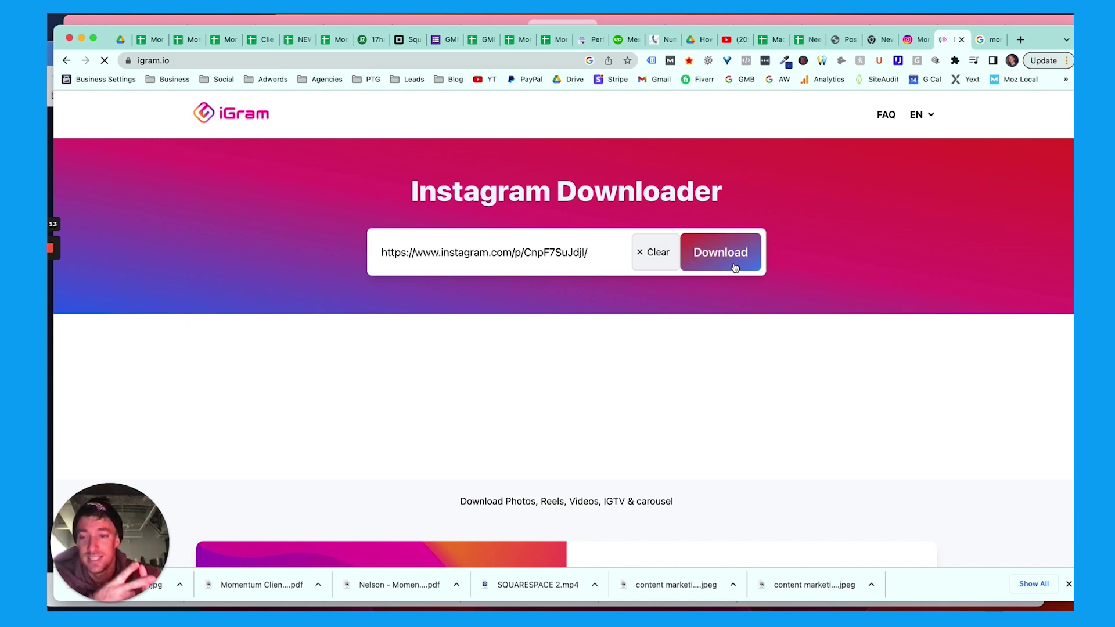
pyautogui.click(1021, 39)
pyautogui.write('google ')
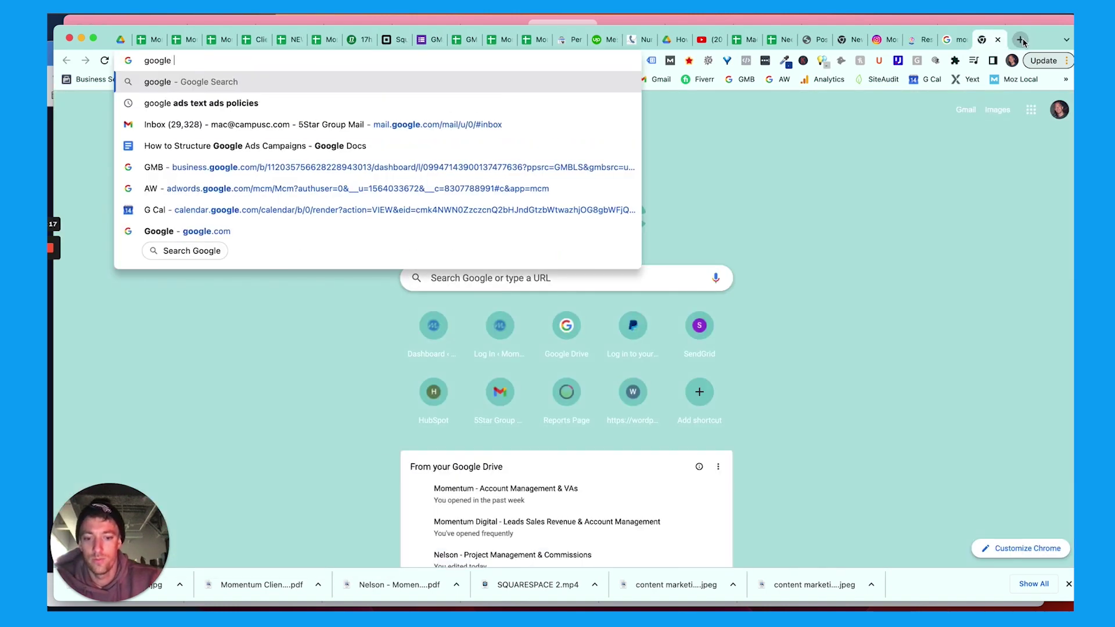
pyautogui.write('business p')
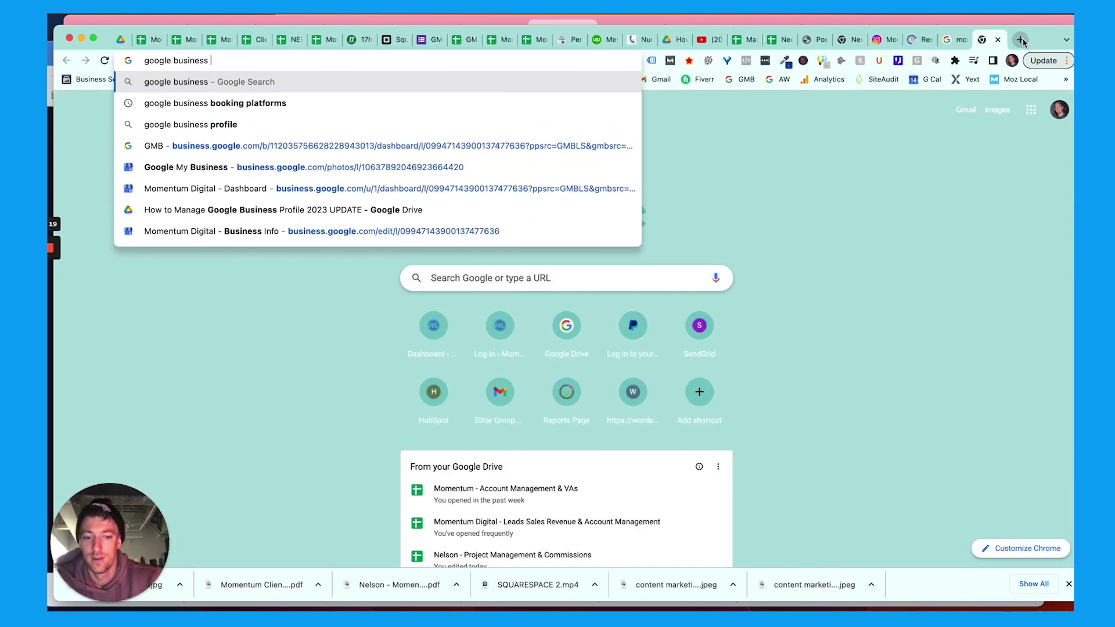
pyautogui.write('osts')
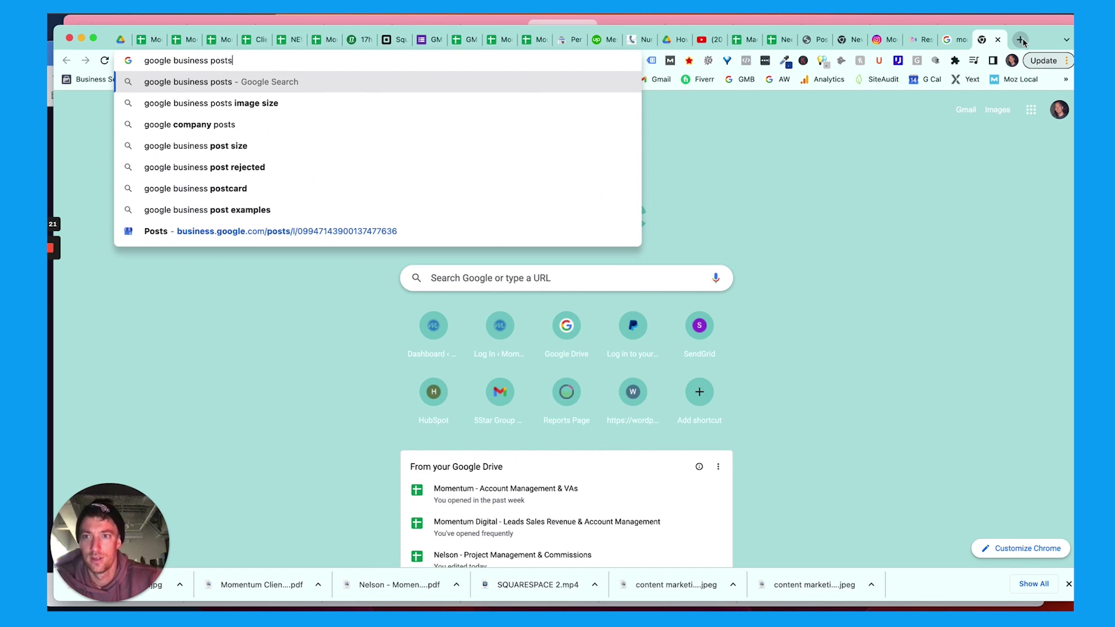
# - Search 'google business post specs', then 'google business video specs' for video requirements
pyautogui.press('BackSpace')
pyautogui.write(' specs')
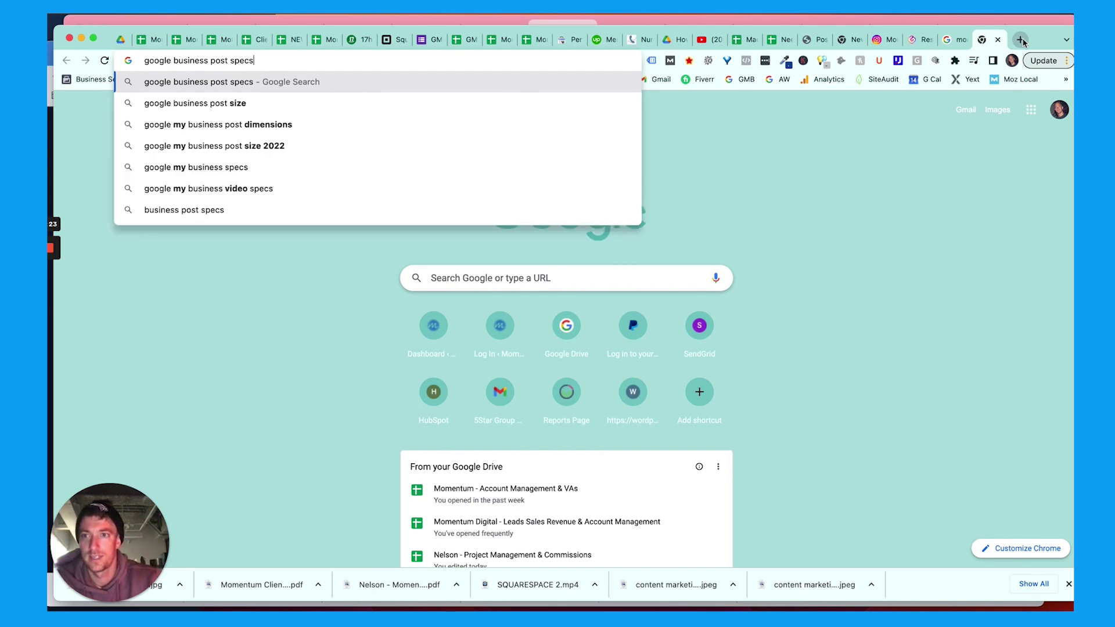
pyautogui.press('Return')
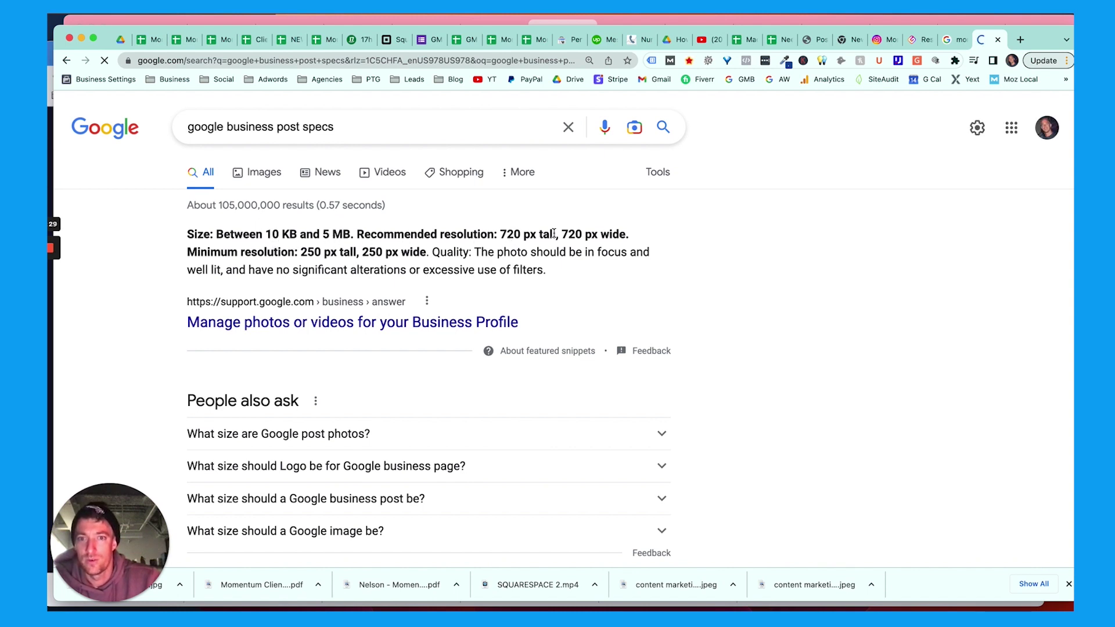
pyautogui.scroll(-2, 348, 259)
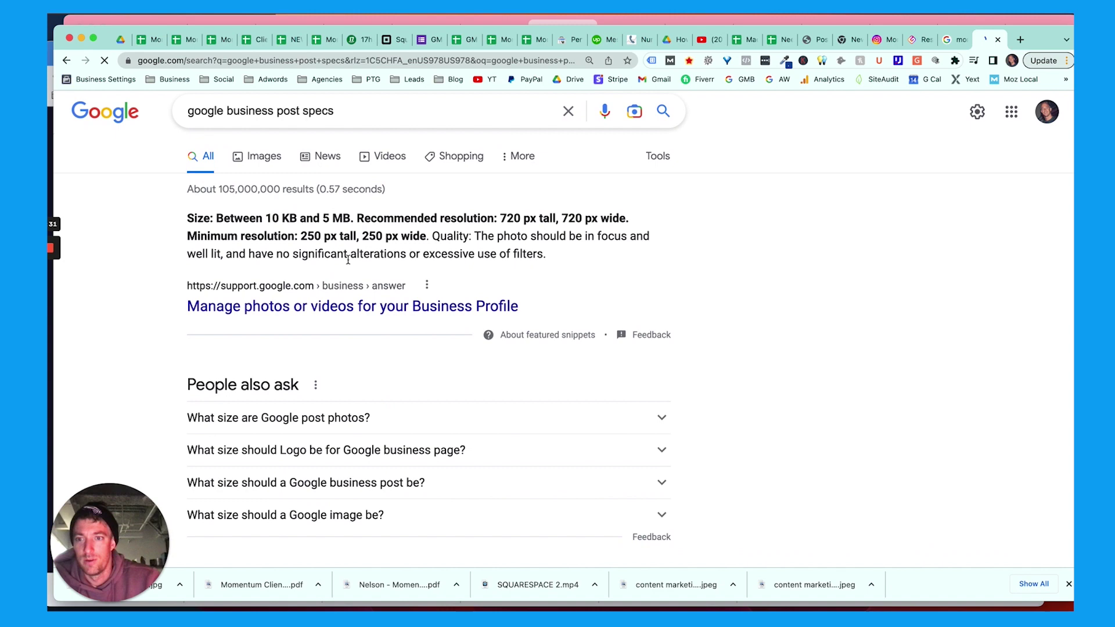
pyautogui.scroll(3, 347, 260)
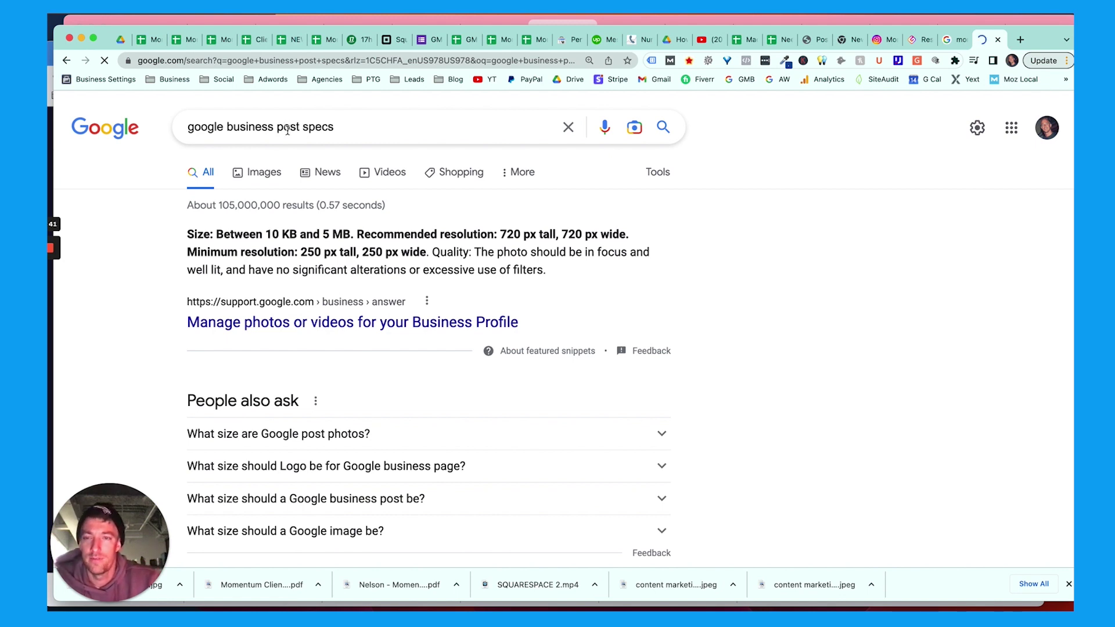
pyautogui.doubleClick(287, 129)
pyautogui.write('video')
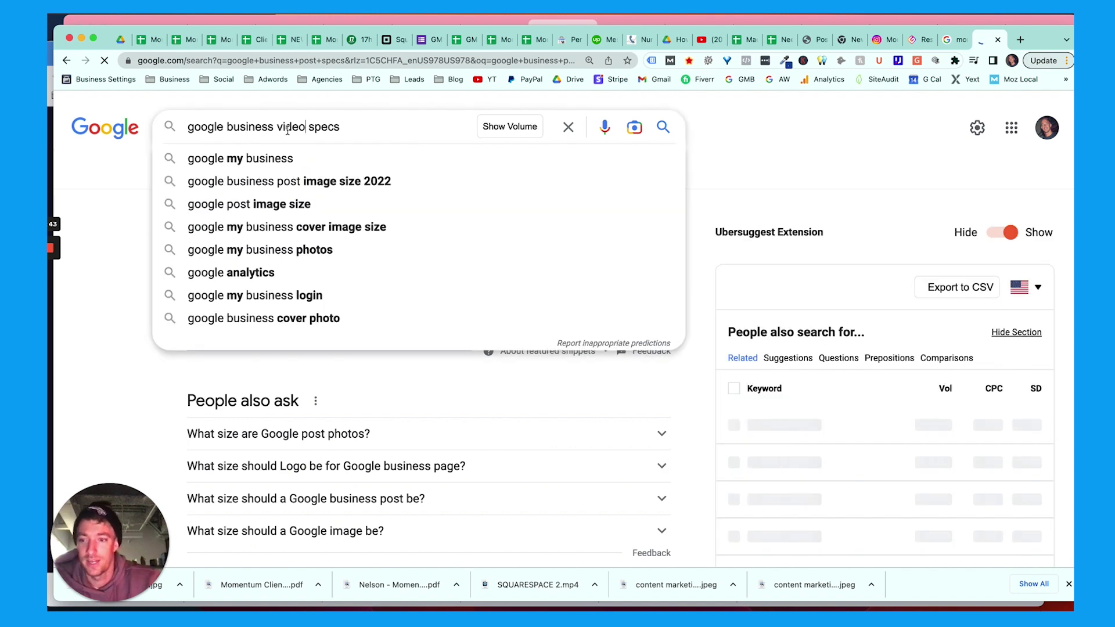
pyautogui.press('Return')
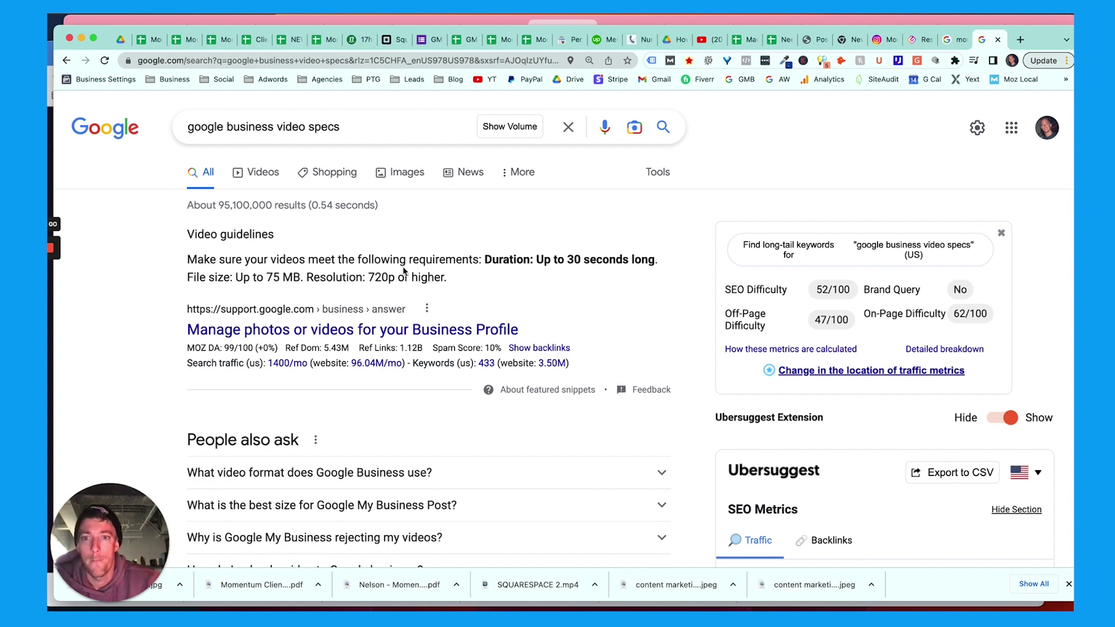
# - Download the Squarespace reel from iGram as an .mp4 file
pyautogui.click(912, 40)
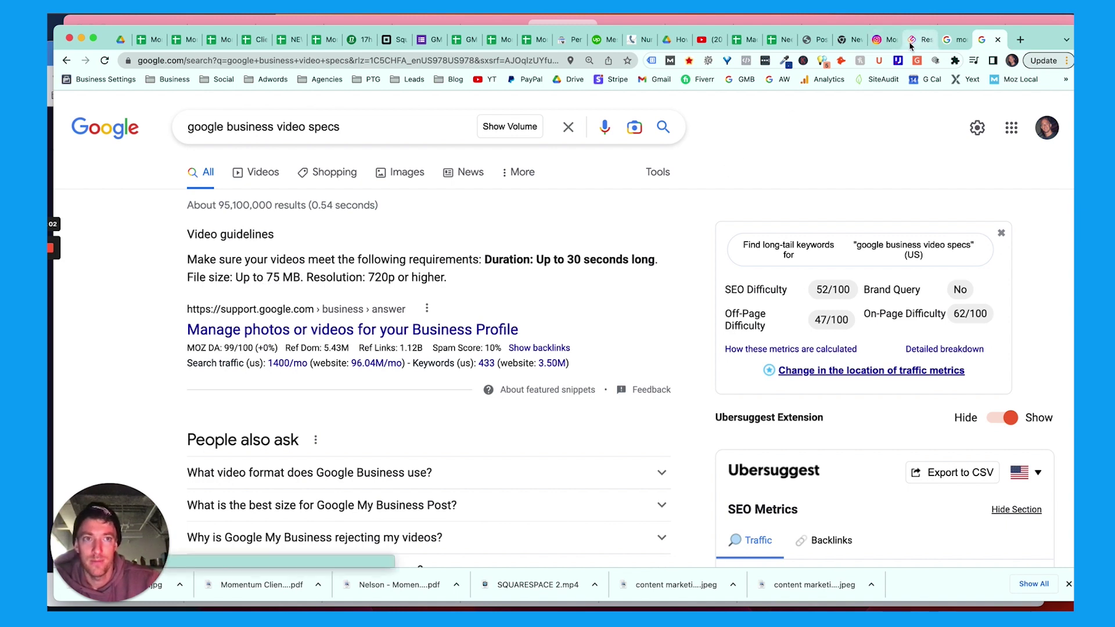
pyautogui.scroll(-3, 542, 273)
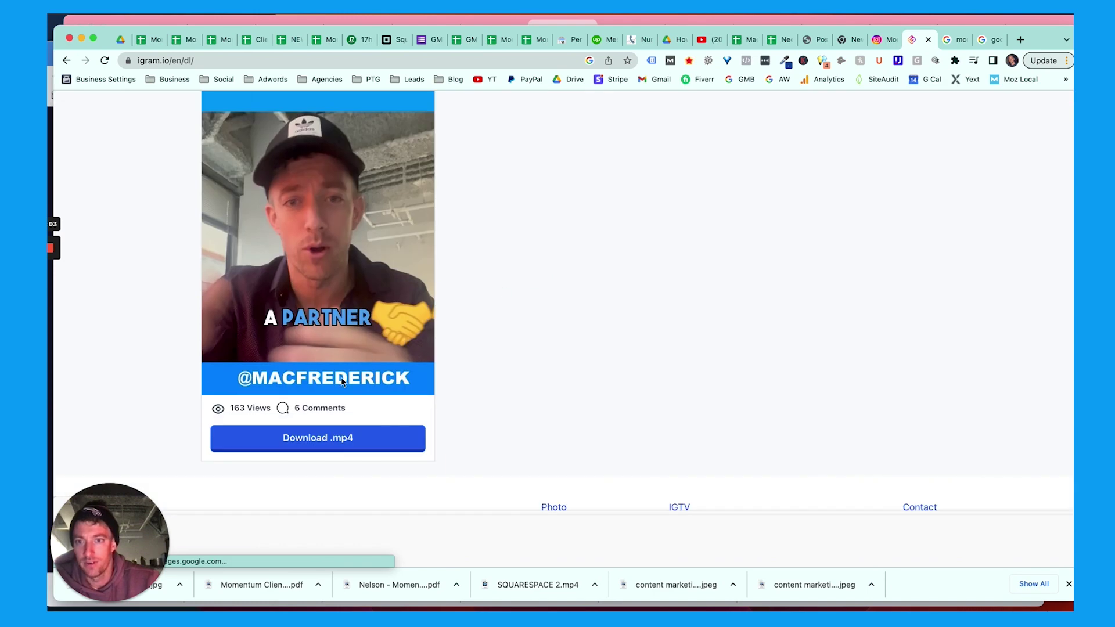
pyautogui.click(328, 441)
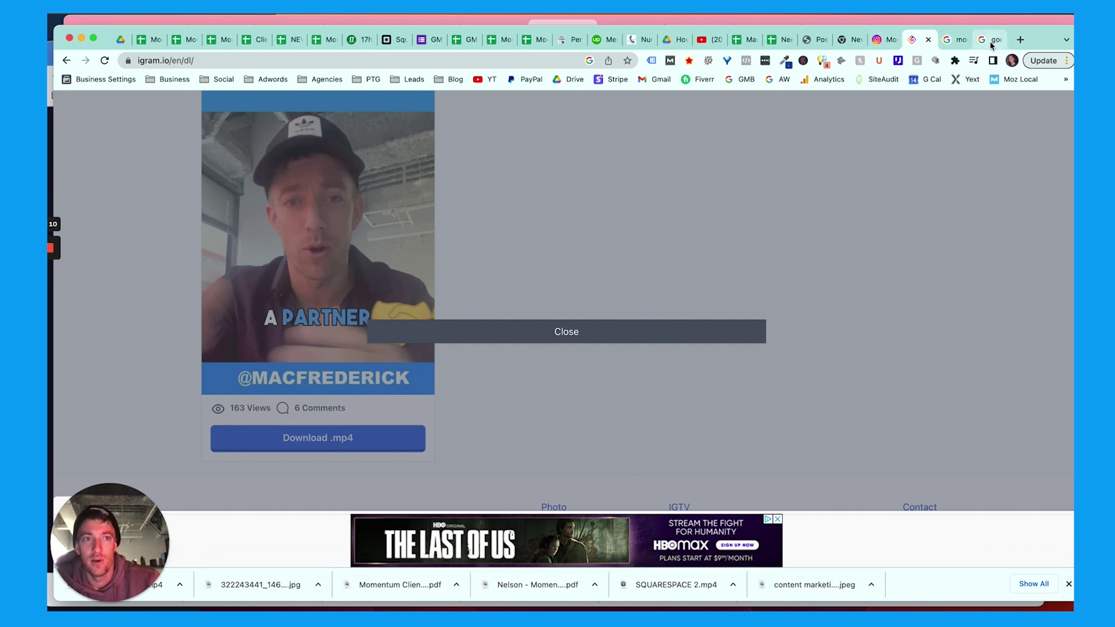
pyautogui.click(952, 40)
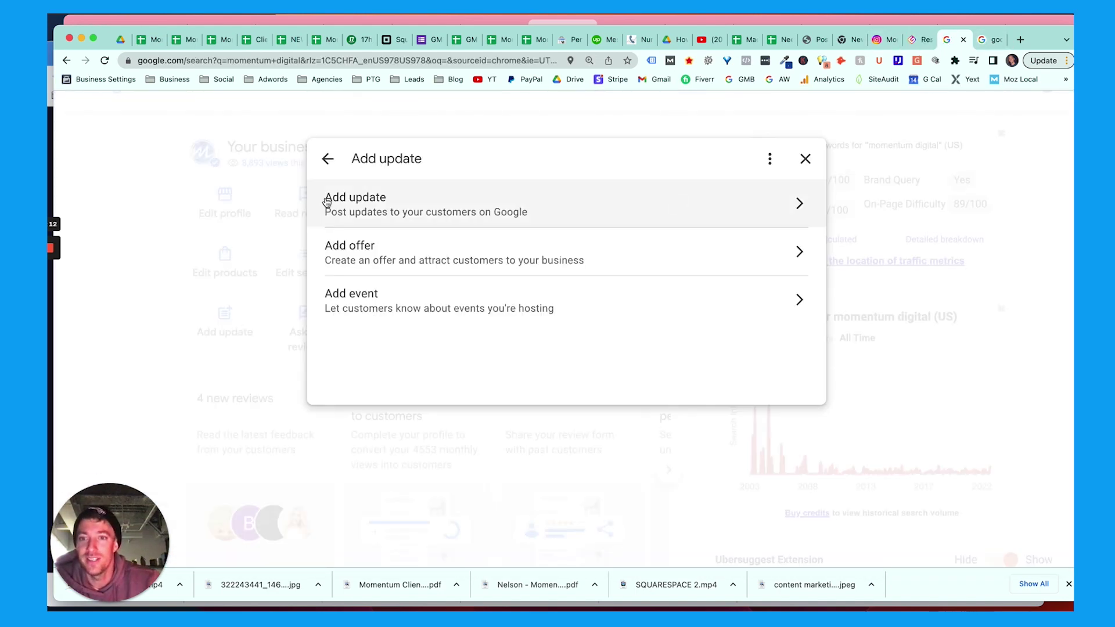
# - Drag the downloaded reel .mp4 into the Momentum Digital Add photo upload area
pyautogui.click(805, 159)
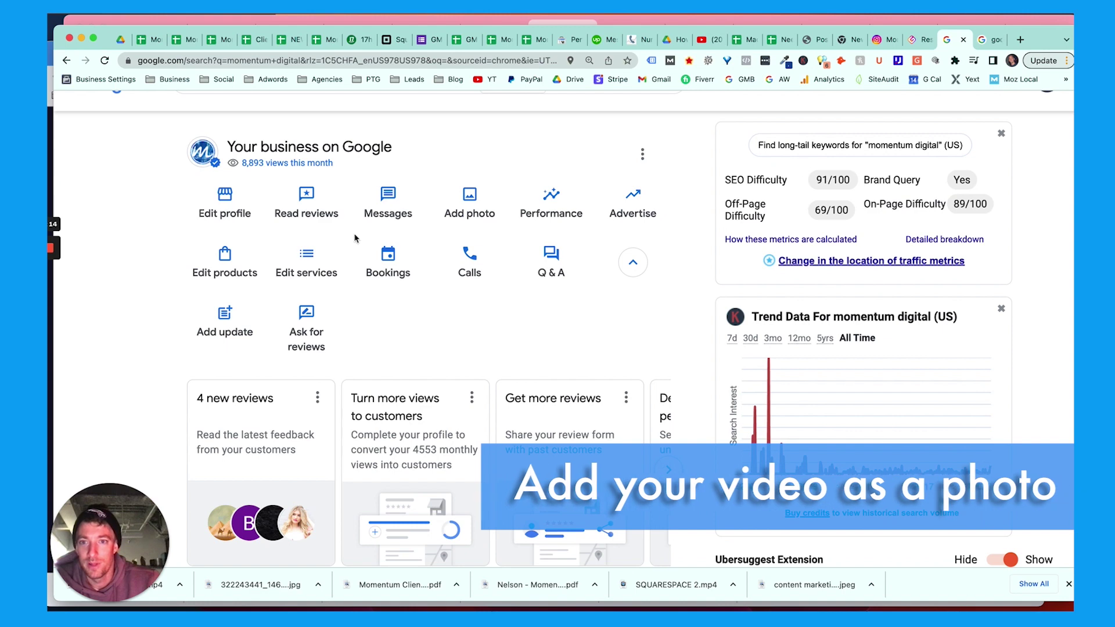
pyautogui.click(470, 204)
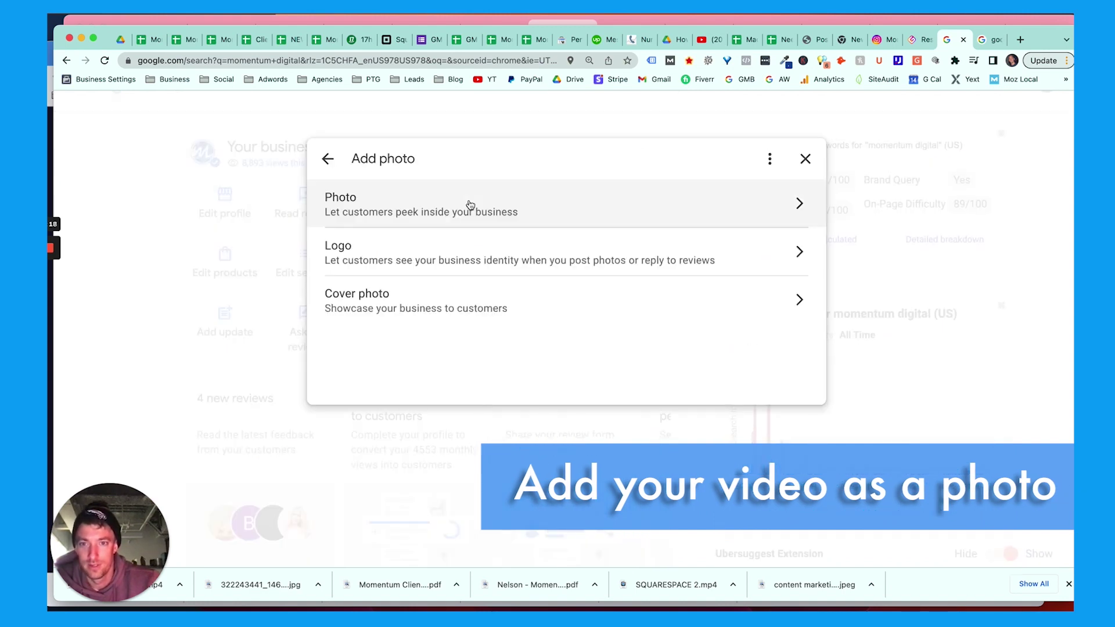
pyautogui.click(575, 207)
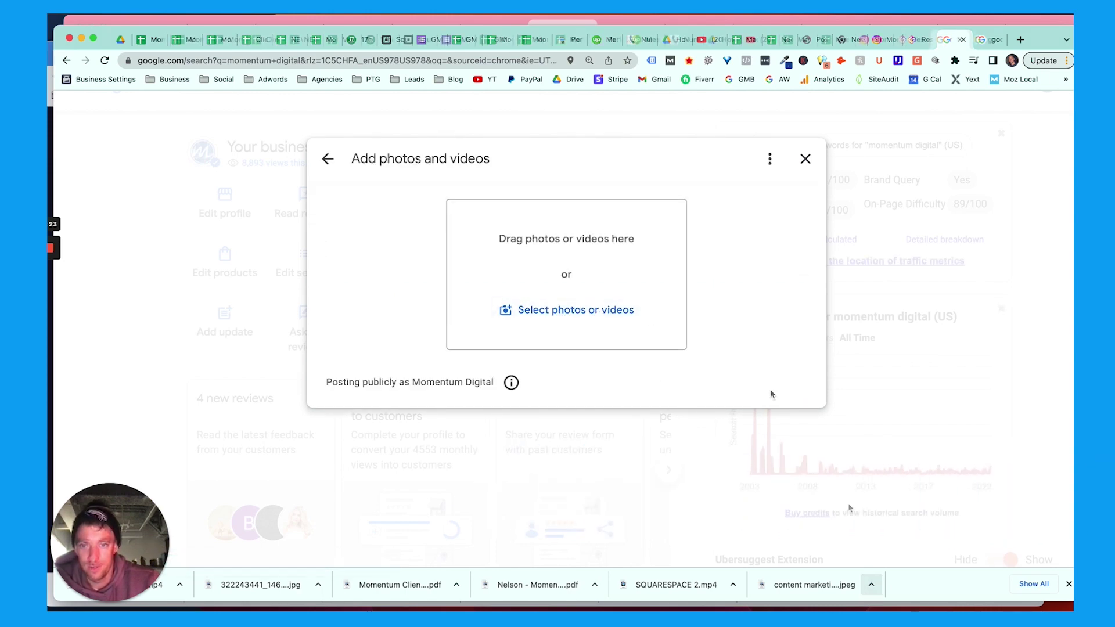
pyautogui.click(873, 614)
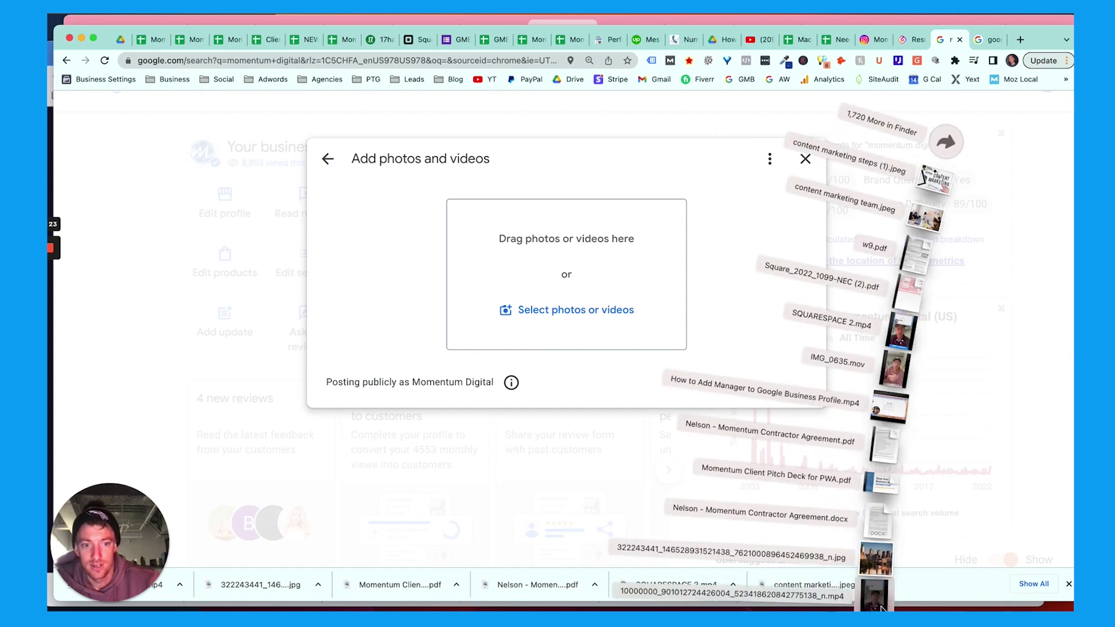
pyautogui.moveTo(915, 201); pyautogui.dragTo(625, 289)
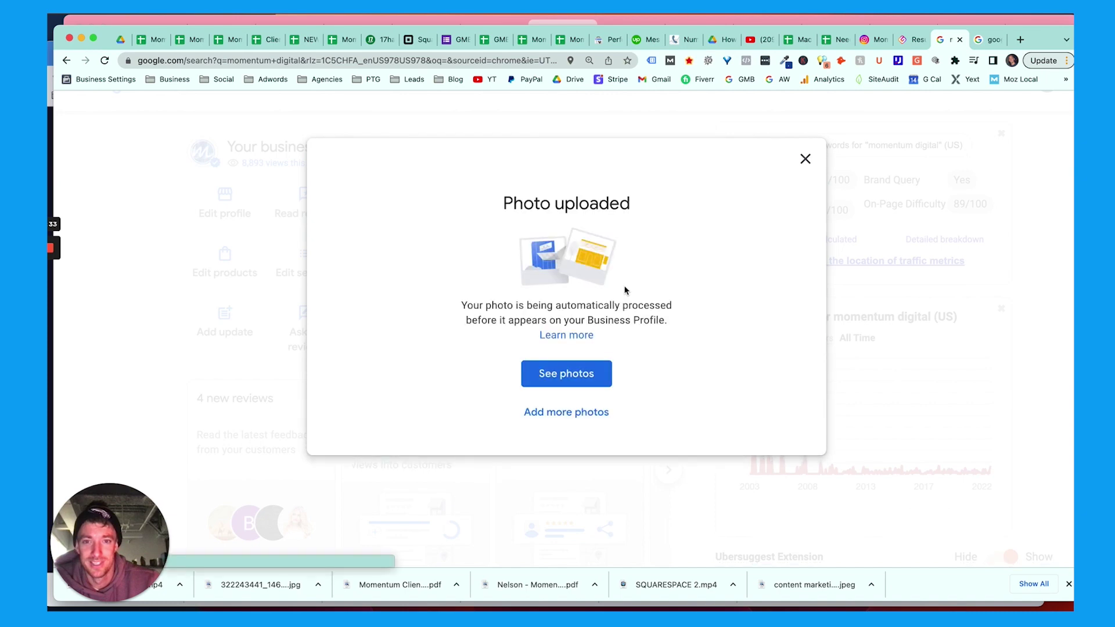
# - Back on Instagram, open the '10 Steps to Designing a Marketing Brochure' post and select its URL
pyautogui.click(805, 161)
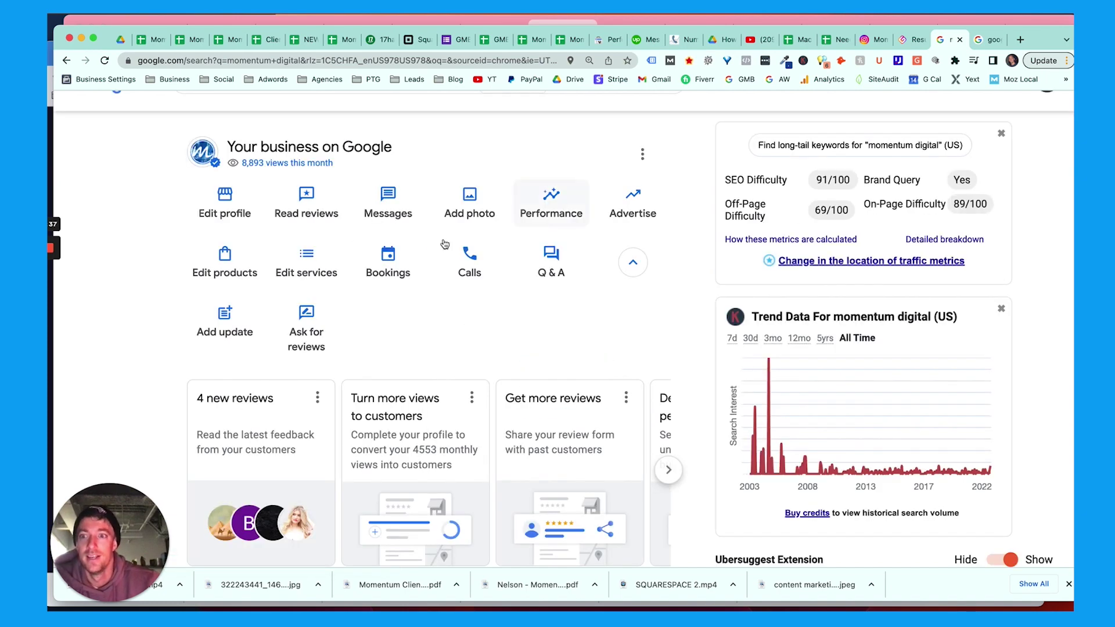
pyautogui.click(873, 41)
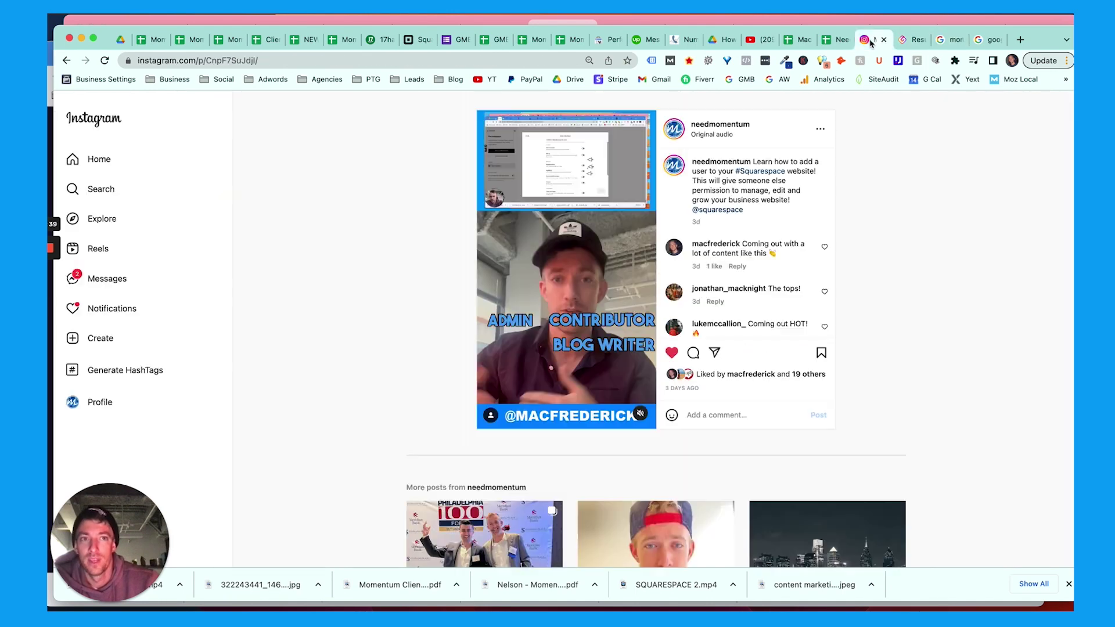
pyautogui.scroll(-5, 317, 289)
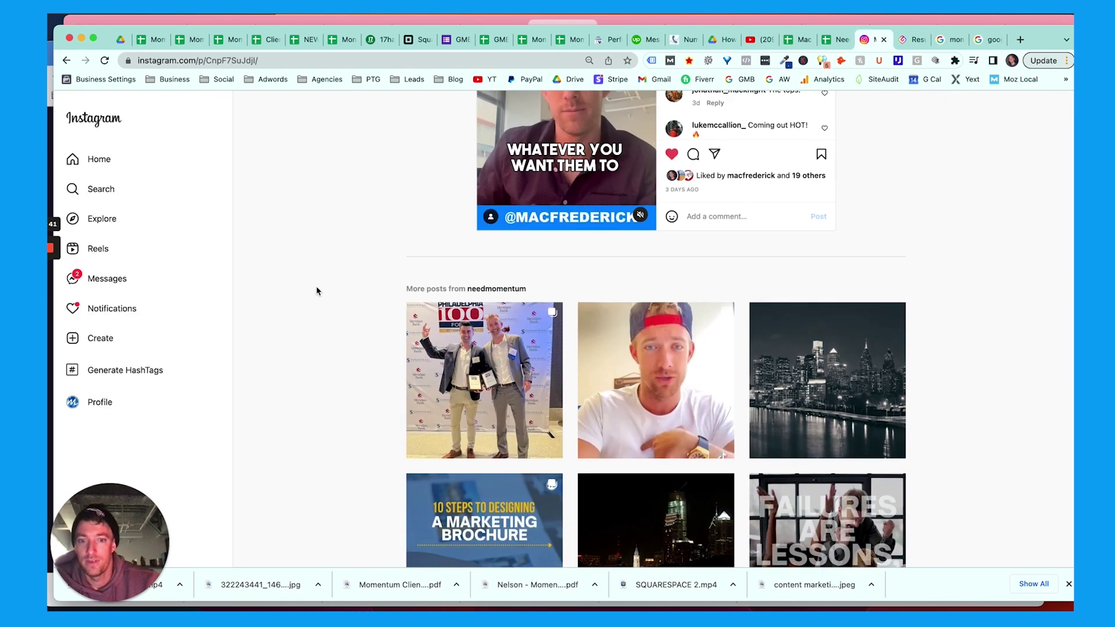
pyautogui.click(442, 362)
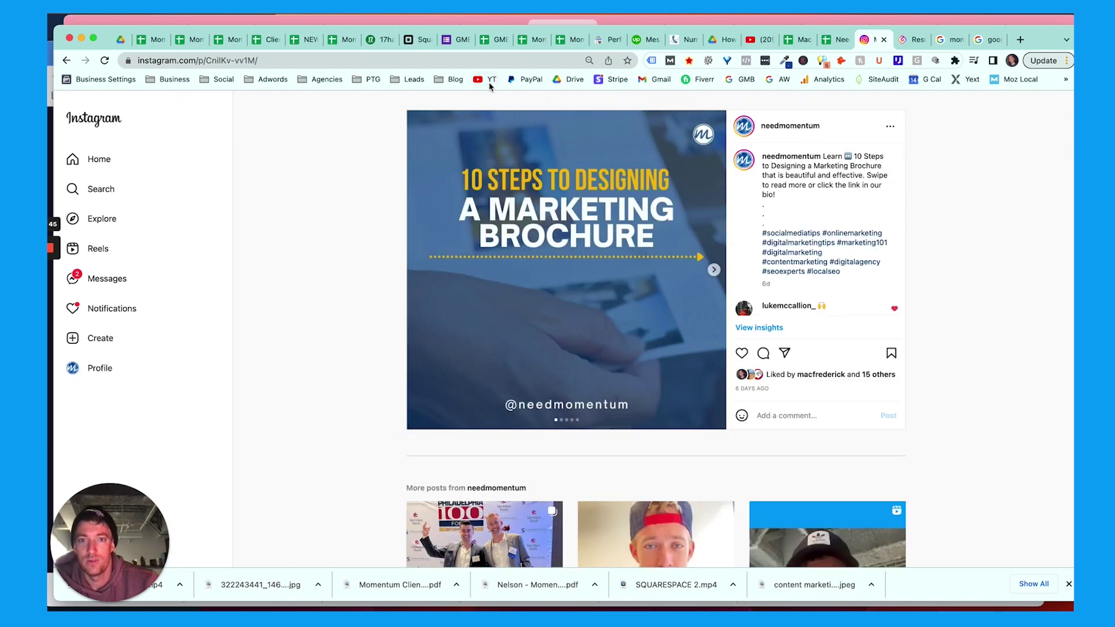
pyautogui.click(482, 62)
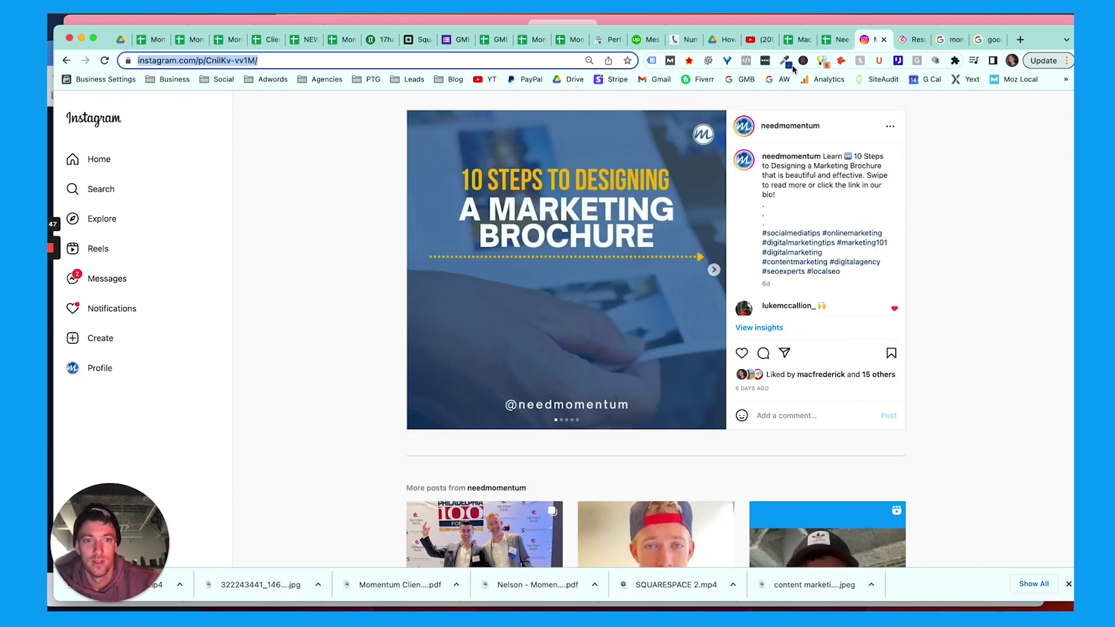
# - Paste the brochure post's Instagram link into iGram and submit it for download
pyautogui.click(914, 40)
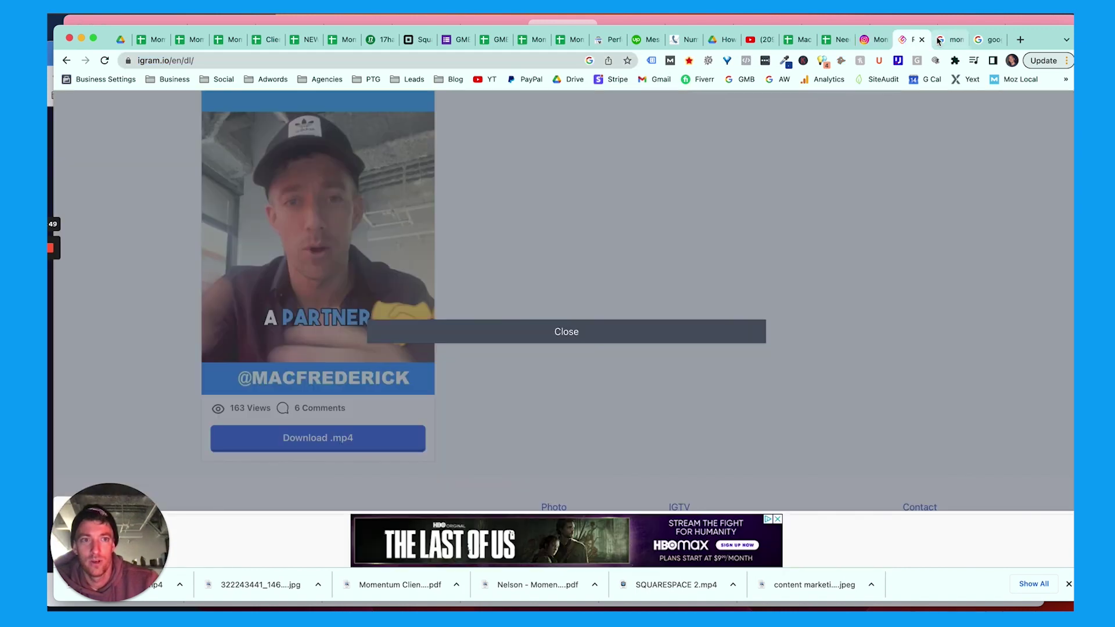
pyautogui.click(950, 39)
pyautogui.click(917, 40)
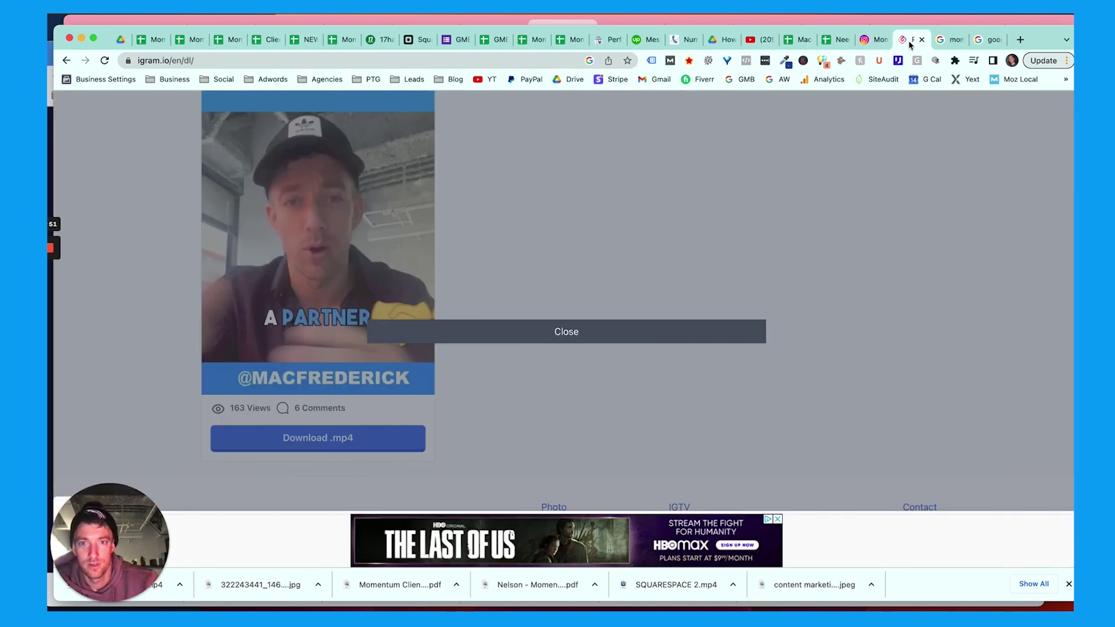
pyautogui.click(569, 340)
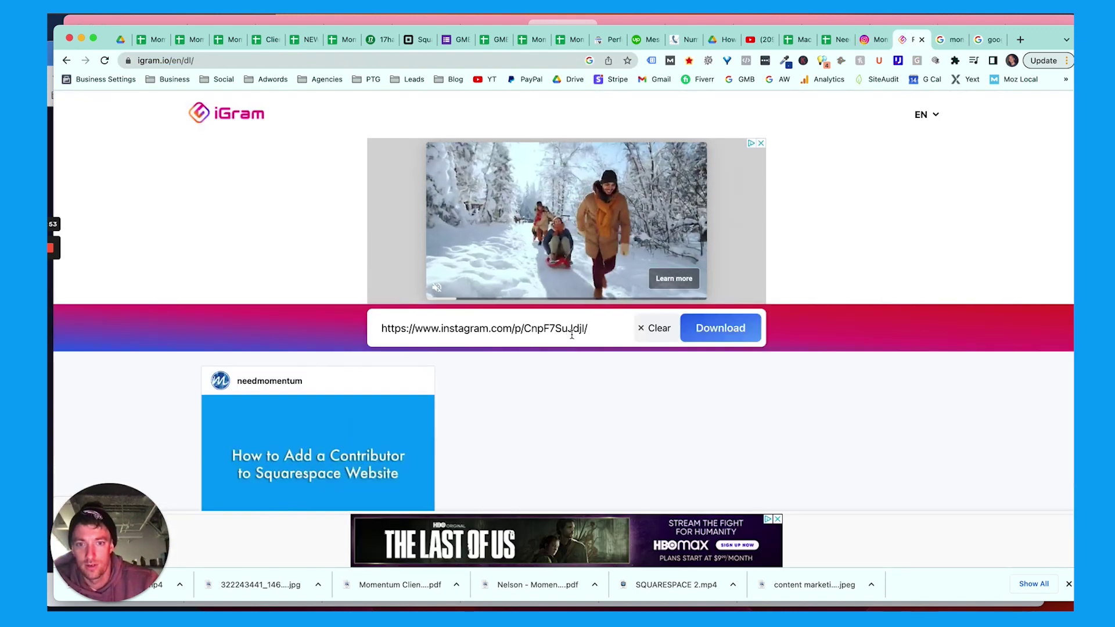
pyautogui.click(653, 327)
pyautogui.press('Return')
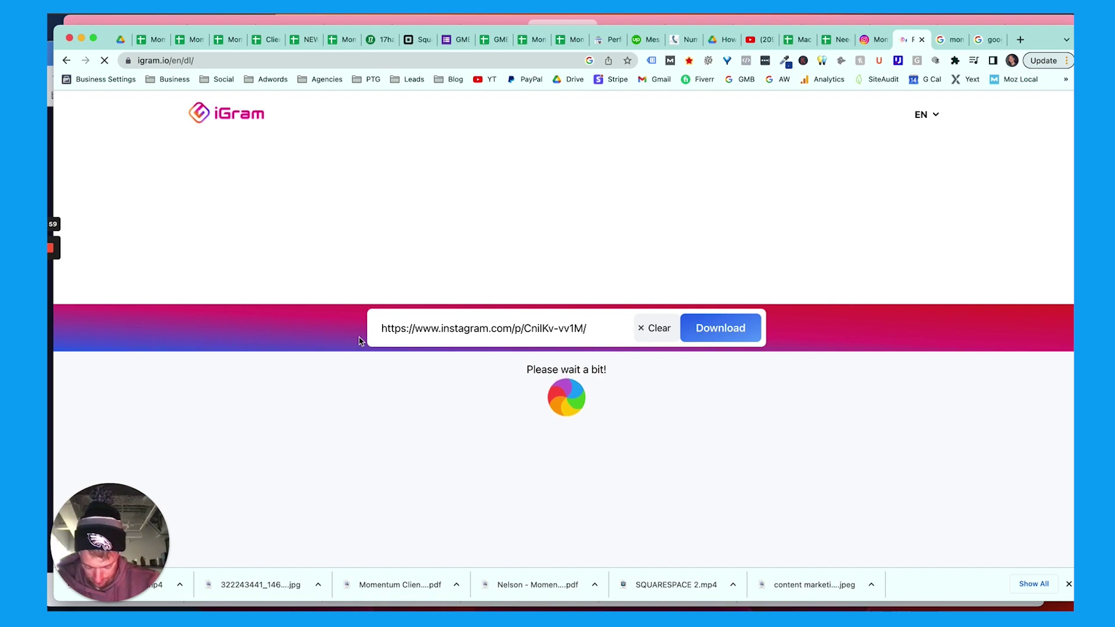
pyautogui.scroll(-2, 359, 341)
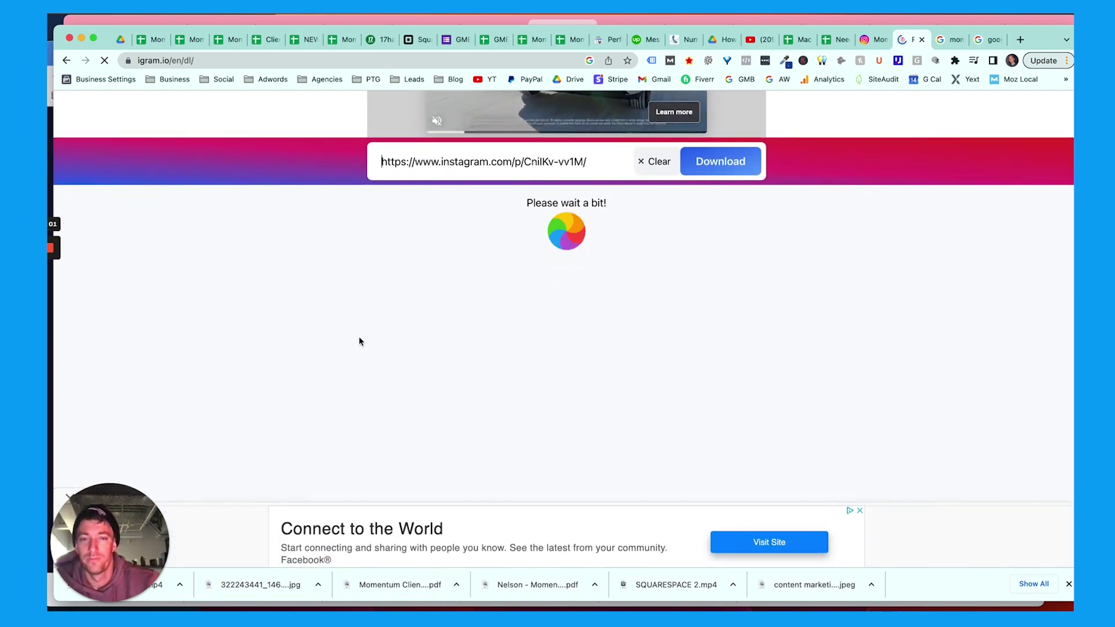
pyautogui.scroll(-3, 474, 312)
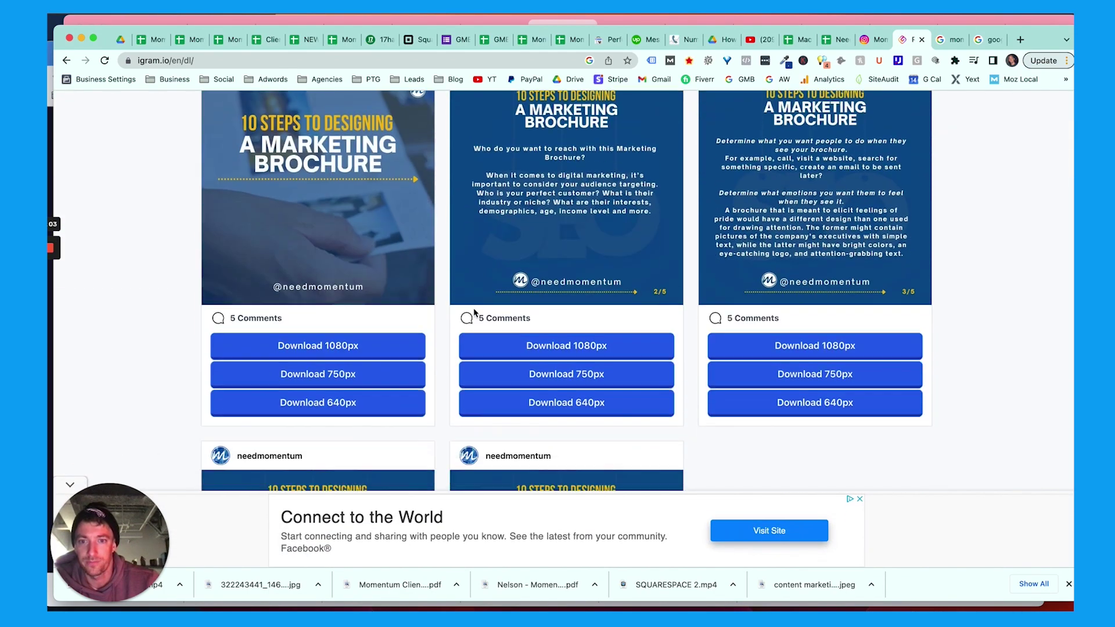
pyautogui.scroll(-1, 475, 312)
pyautogui.scroll(-2, 474, 312)
pyautogui.scroll(-1, 476, 313)
pyautogui.scroll(2, 475, 312)
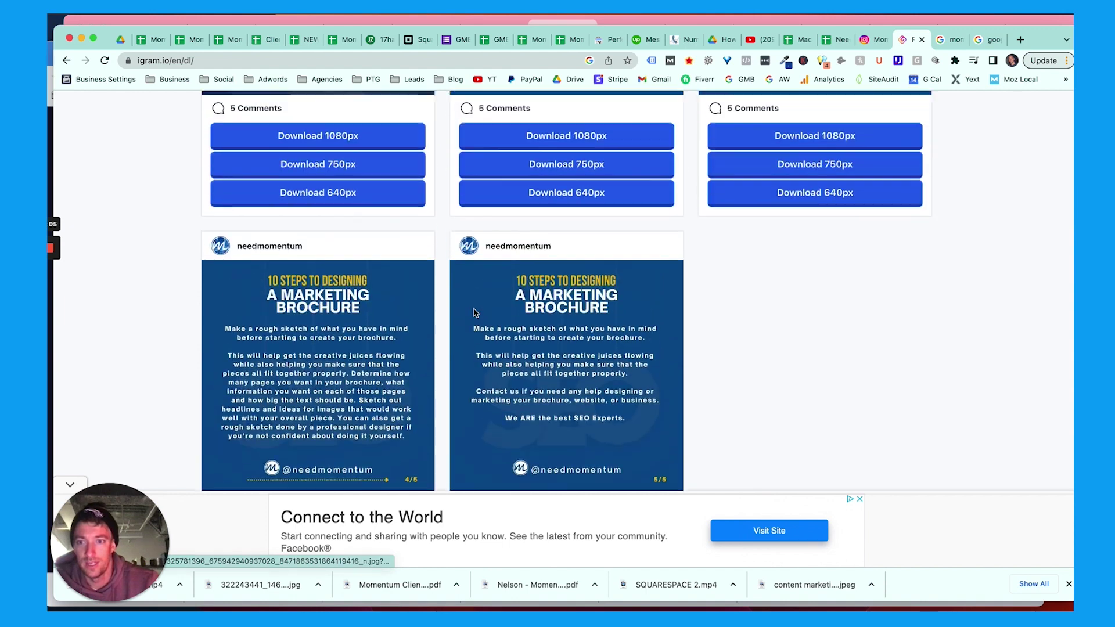
pyautogui.scroll(1, 419, 288)
# - Download the brochure slide images, mostly at 750px, and close the leftover blank tab
pyautogui.click(381, 268)
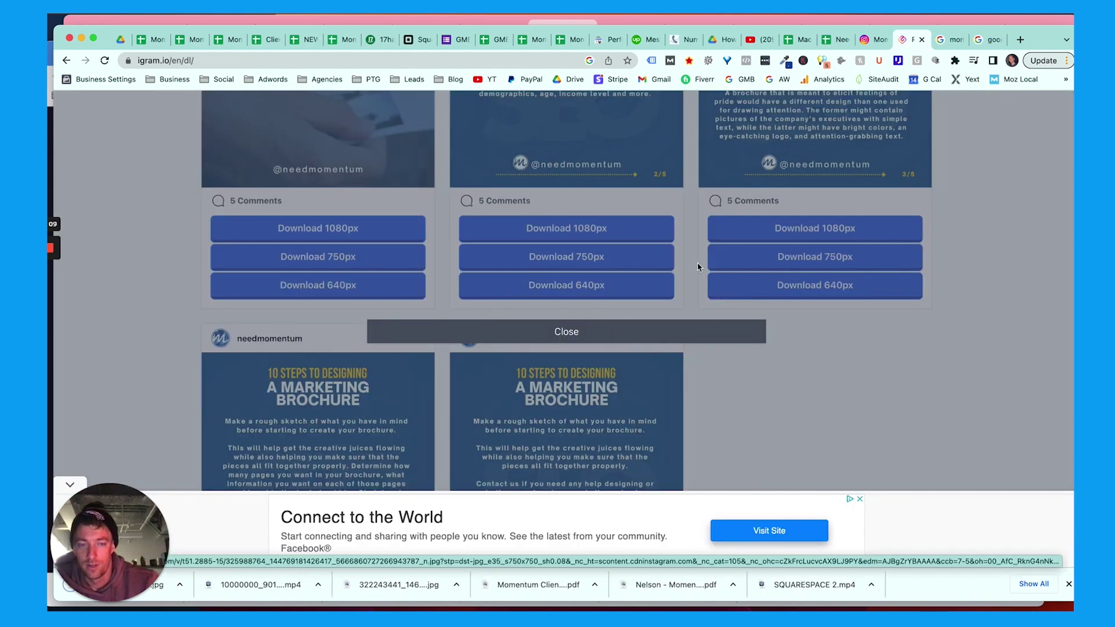
pyautogui.click(620, 338)
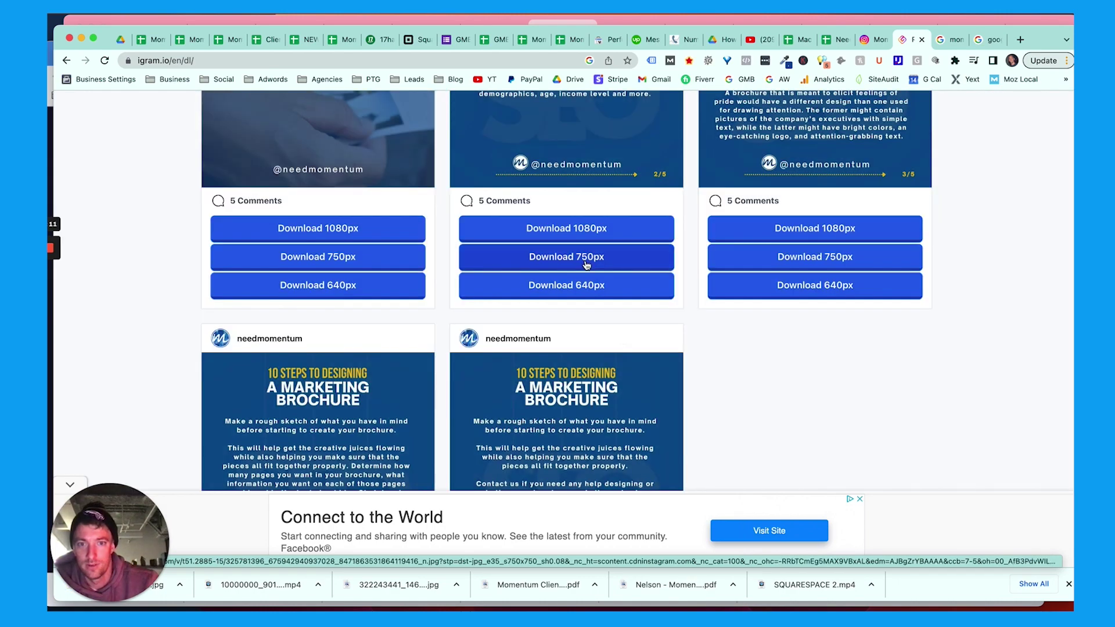
pyautogui.click(627, 258)
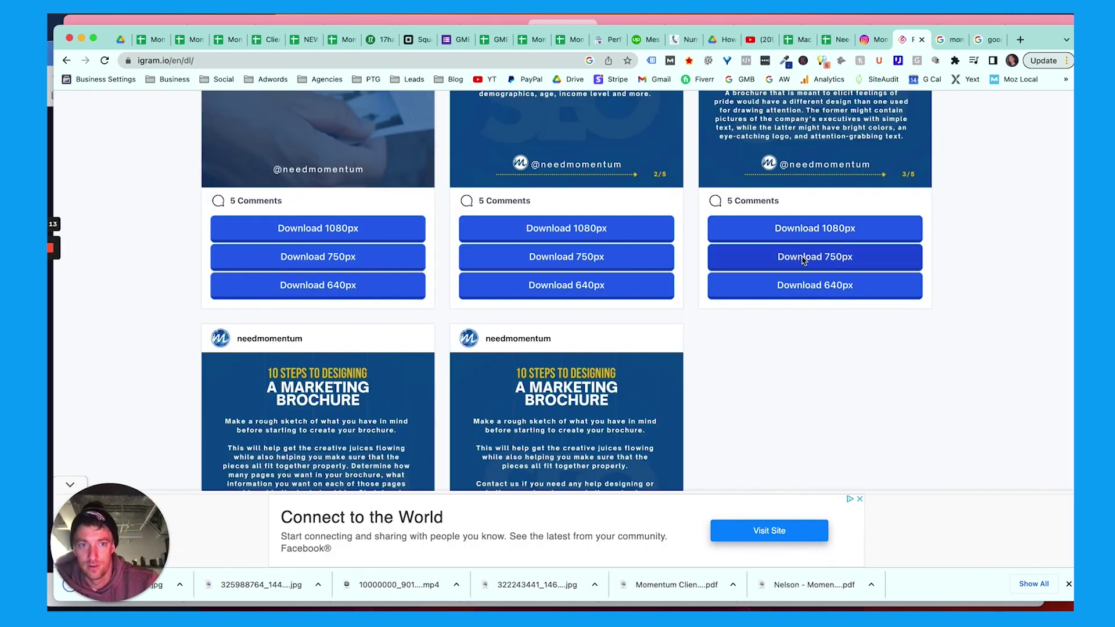
pyautogui.click(802, 258)
pyautogui.scroll(-5, 376, 341)
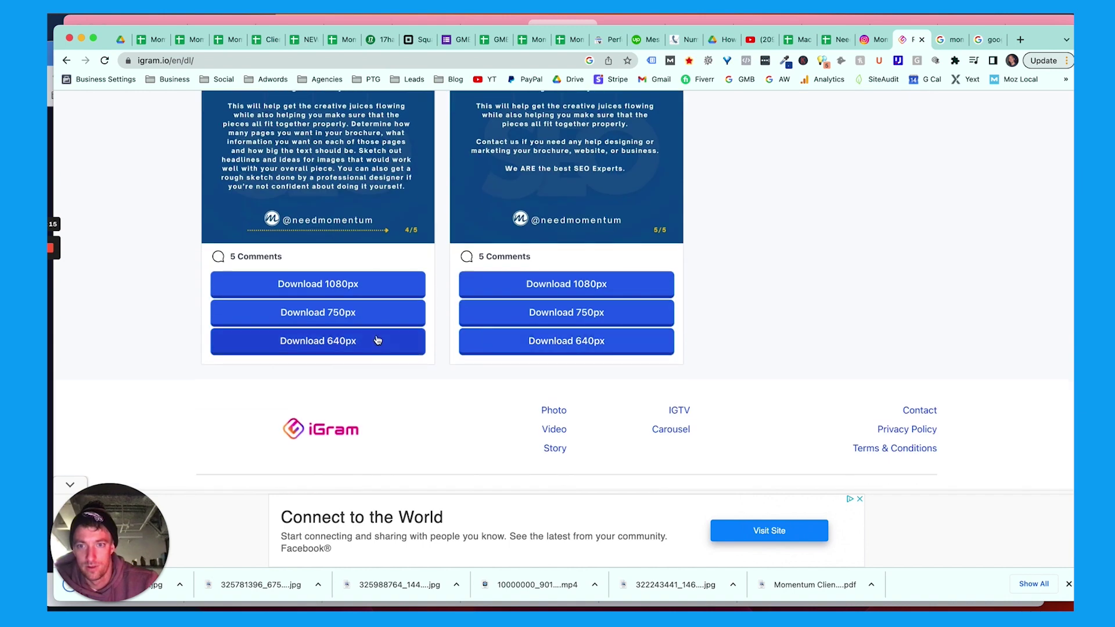
pyautogui.click(372, 322)
pyautogui.scroll(-1, 636, 277)
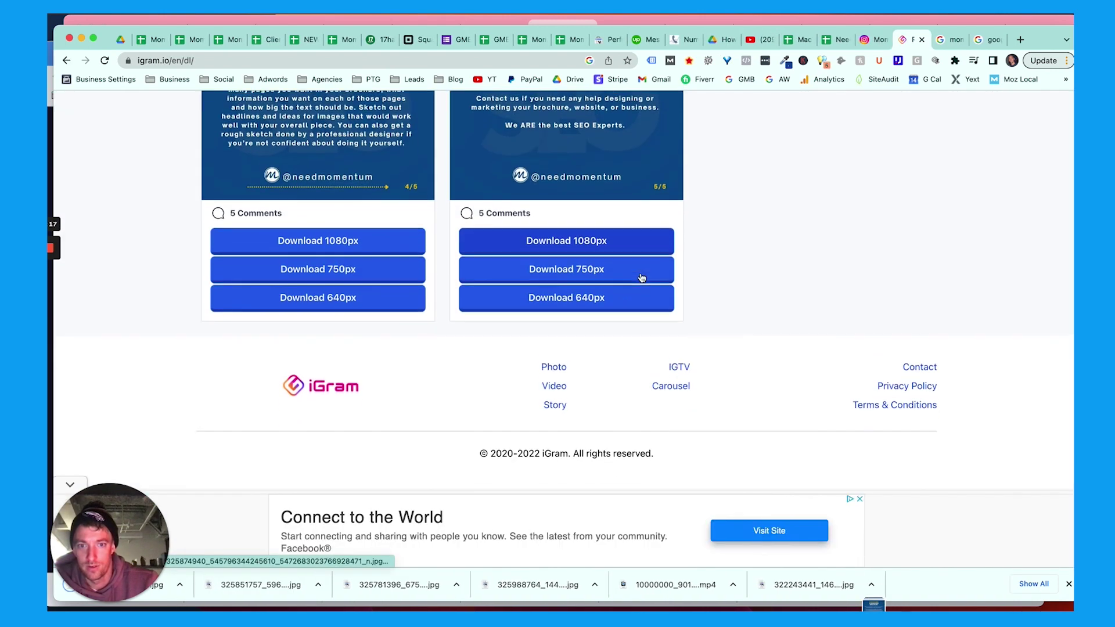
pyautogui.click(611, 276)
pyautogui.click(926, 39)
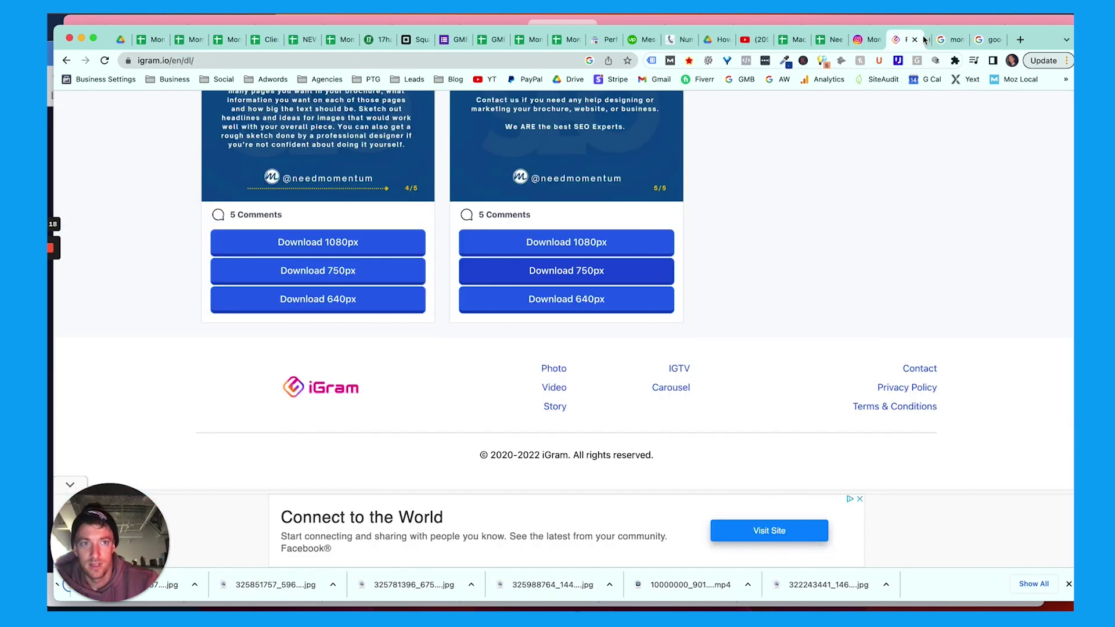
# - Close iGram, choose Add update on the profile, and bring up photo uploading
pyautogui.click(922, 39)
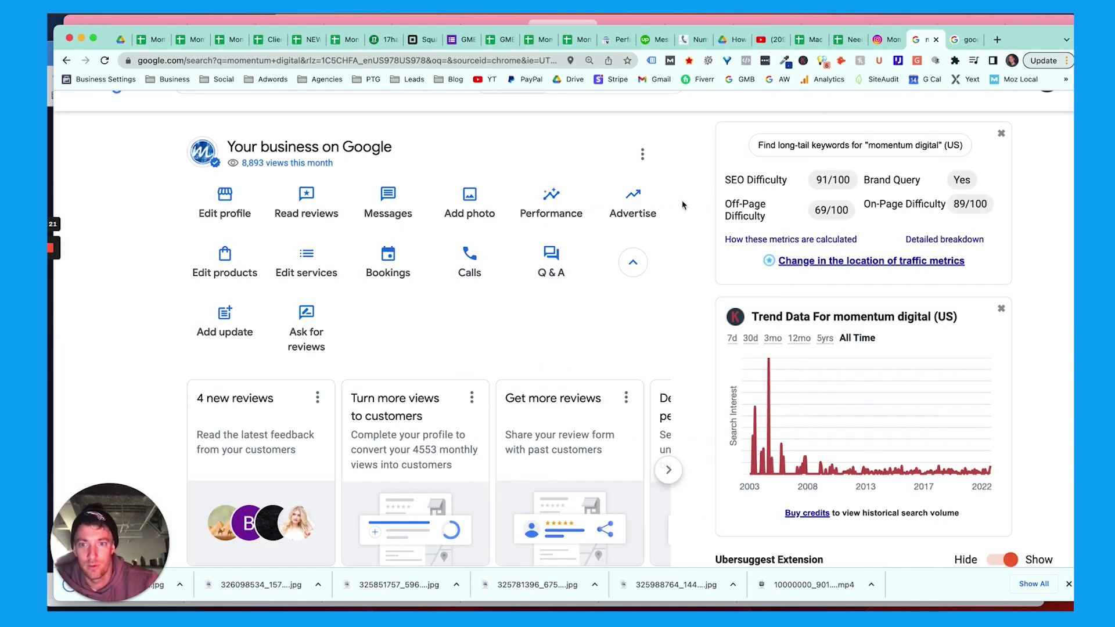
pyautogui.click(232, 326)
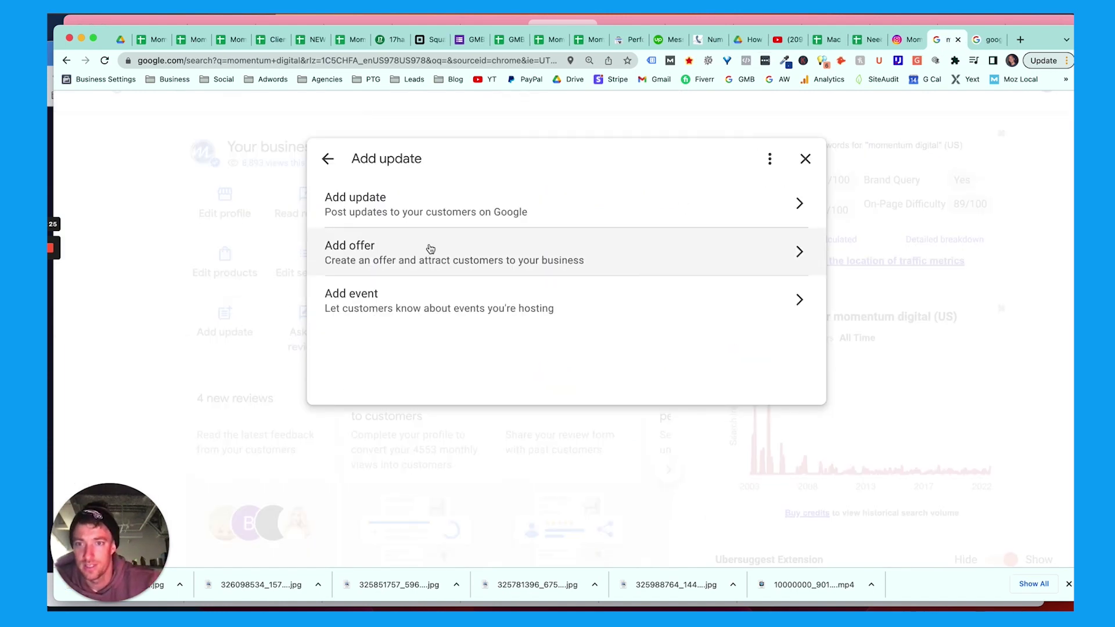
pyautogui.click(471, 219)
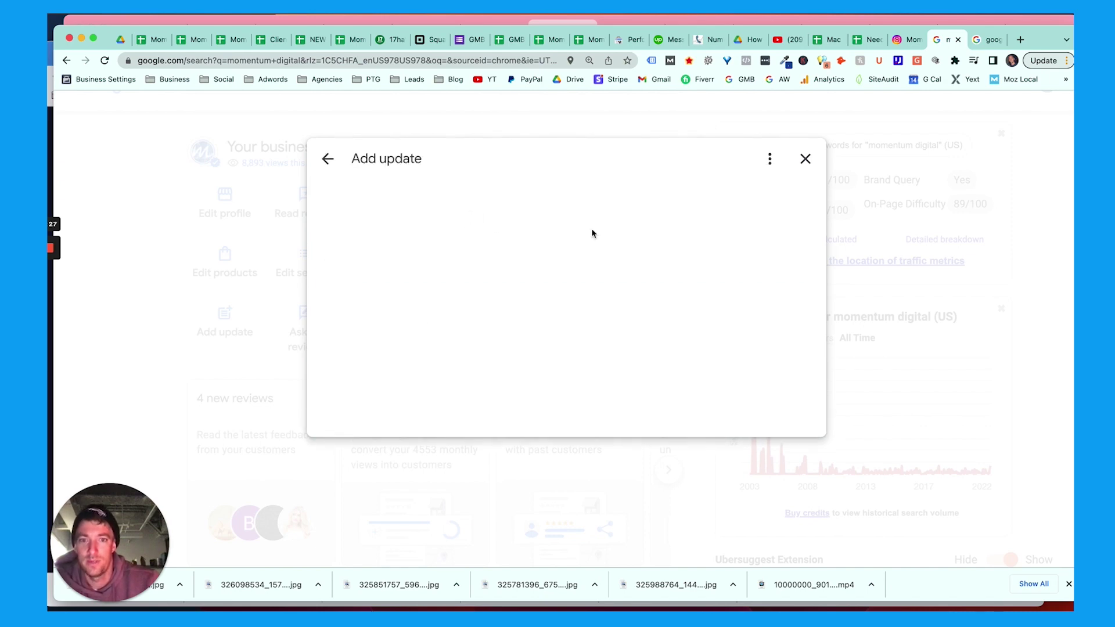
pyautogui.click(664, 281)
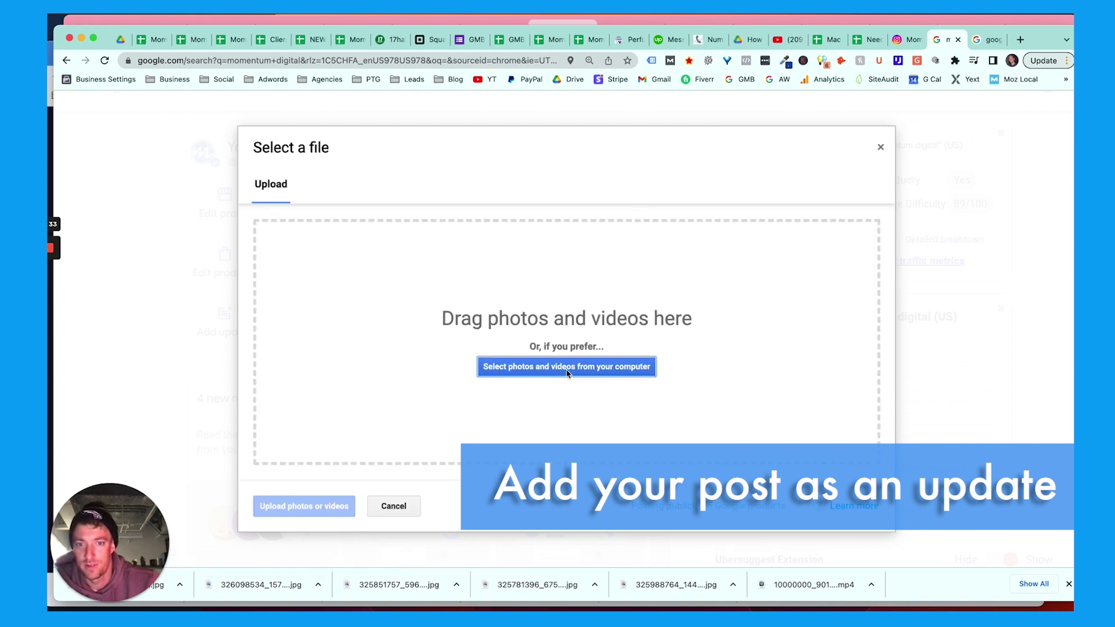
# - Select the five brochure slide JPGs in Downloads and upload them to the update
pyautogui.click(567, 367)
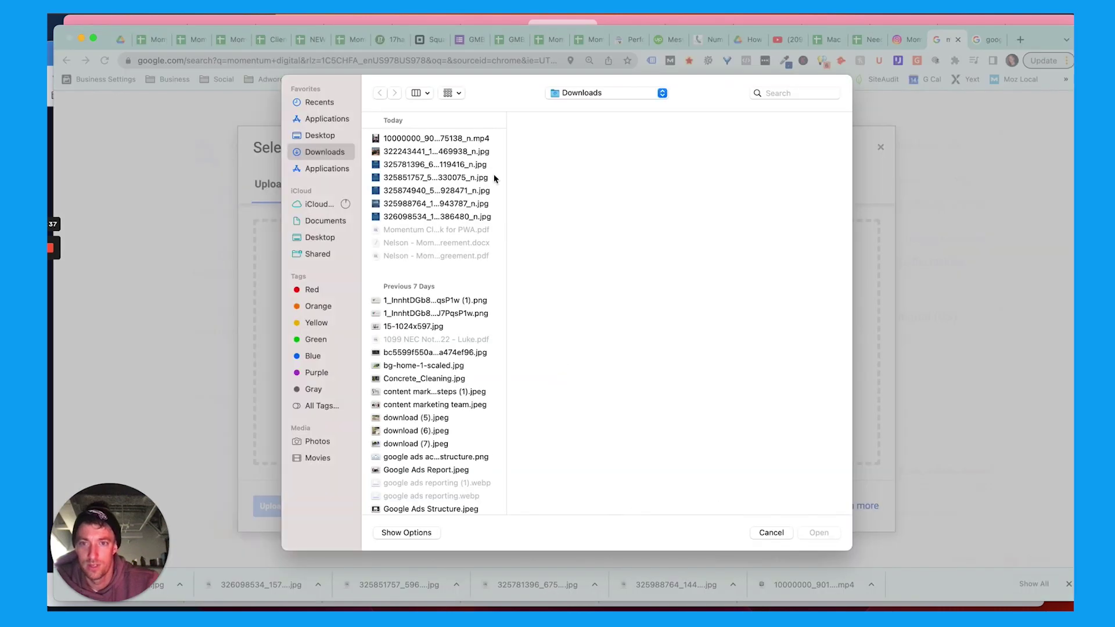
pyautogui.click(472, 170)
pyautogui.press('Down')
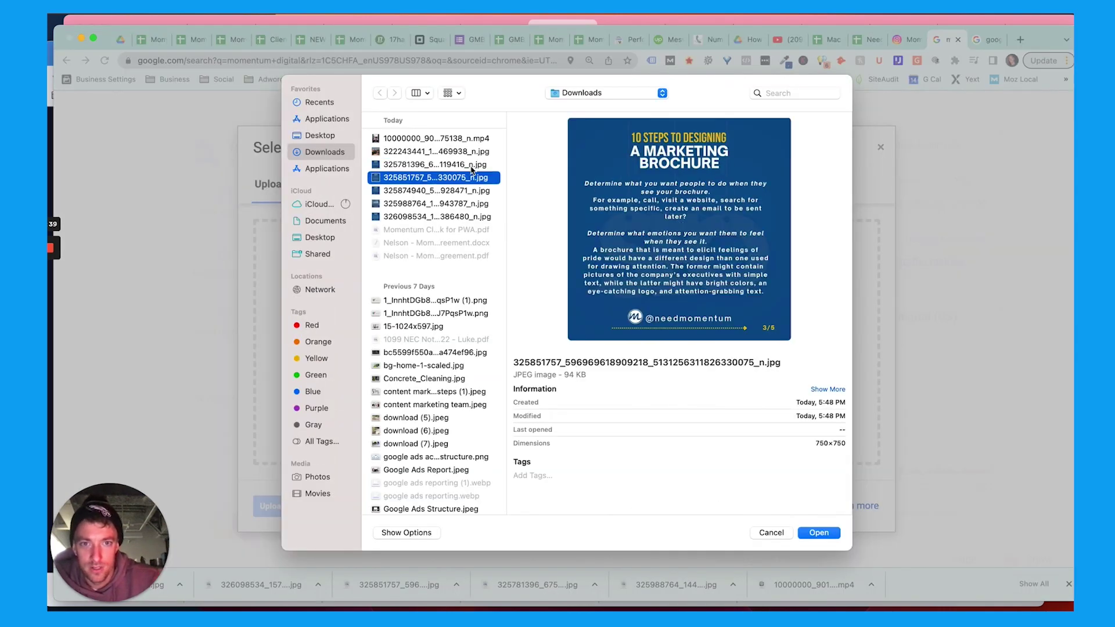
pyautogui.press('Down')
pyautogui.press('Down')
pyautogui.press('Down')
pyautogui.press('Up')
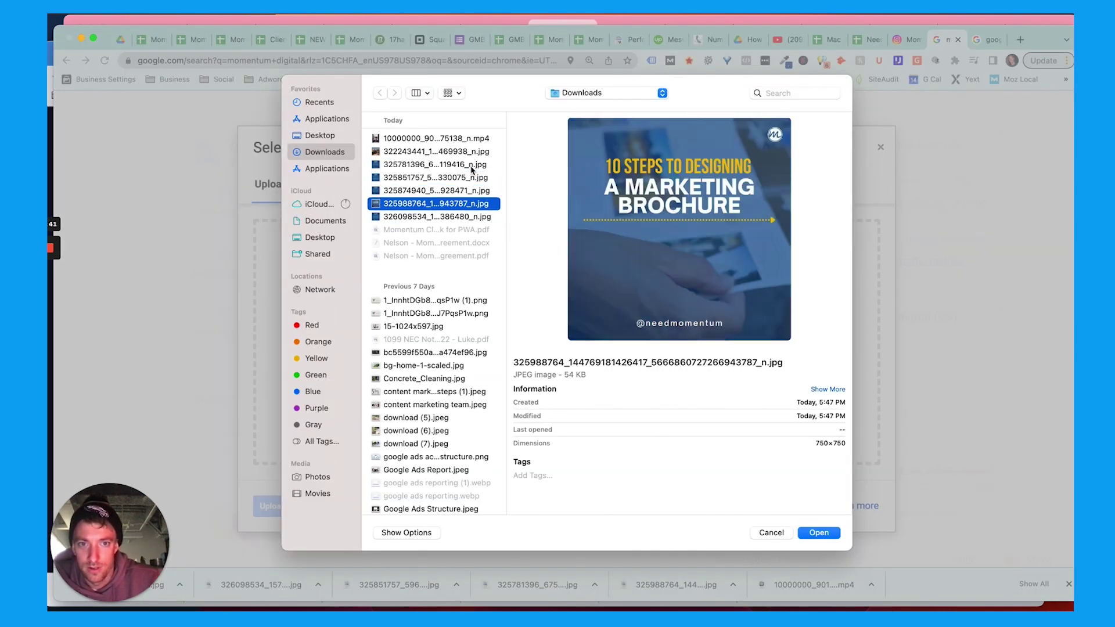
pyautogui.keyDown('shift'); pyautogui.click(460, 216); pyautogui.keyUp('shift')
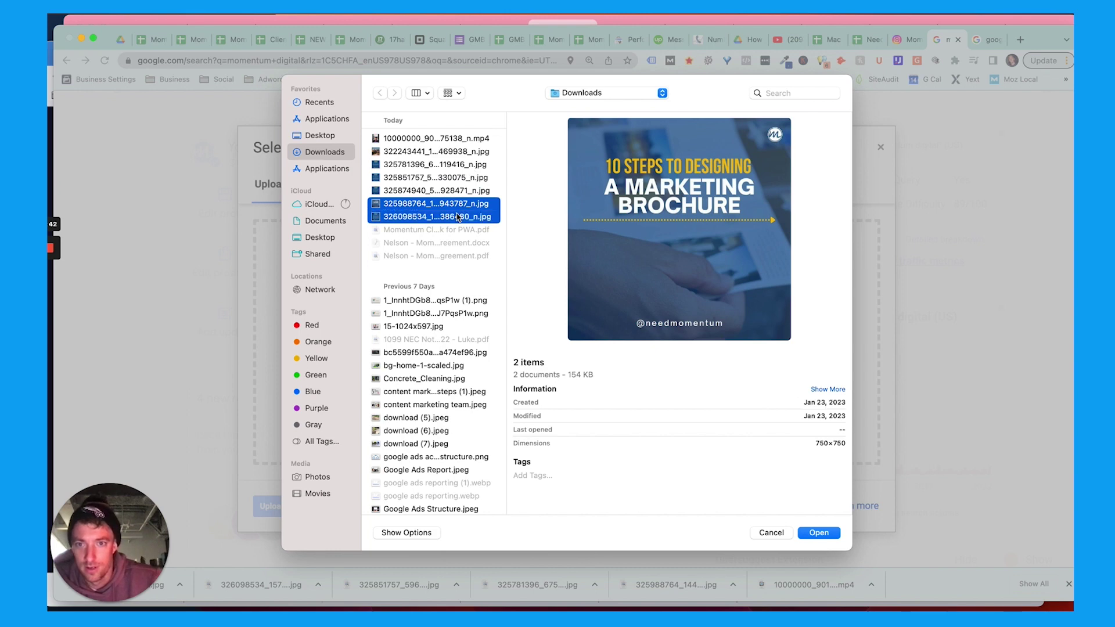
pyautogui.keyDown('shift'); pyautogui.click(468, 192); pyautogui.keyUp('shift')
pyautogui.keyDown('shift'); pyautogui.click(447, 169); pyautogui.keyUp('shift')
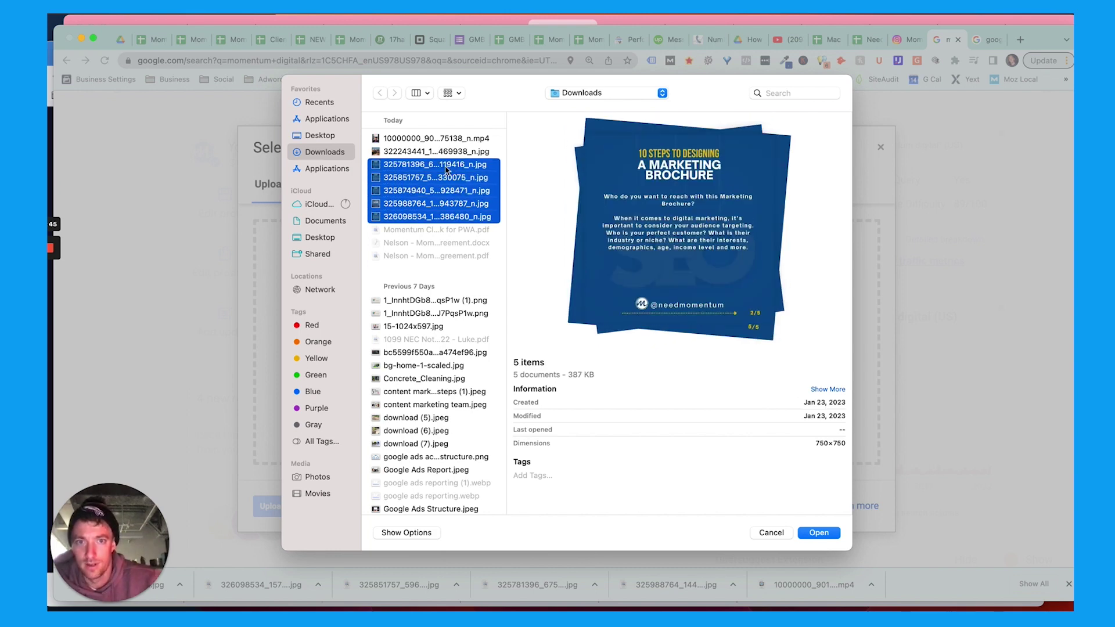
pyautogui.press('Return')
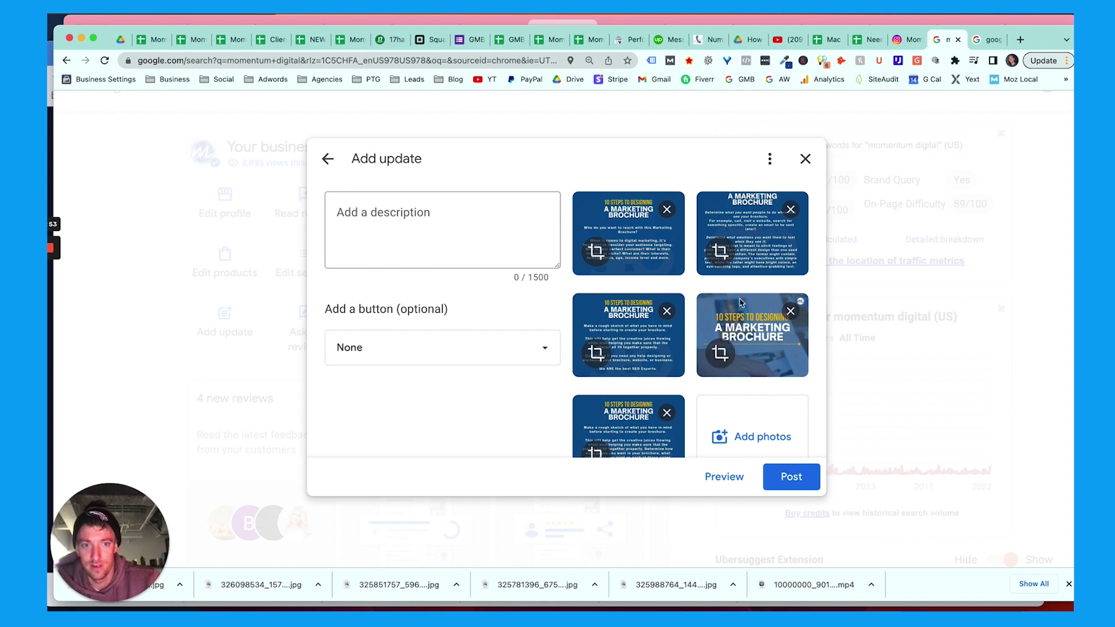
# - Write the brochure update's description and give it a Learn more button
pyautogui.moveTo(741, 303); pyautogui.dragTo(699, 292)
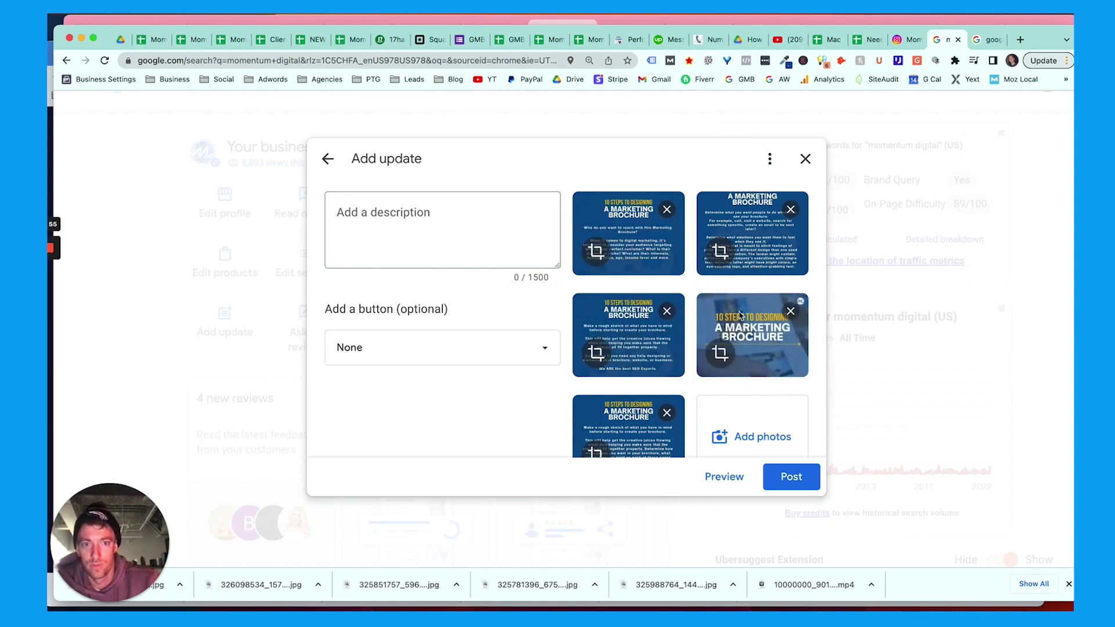
pyautogui.moveTo(739, 316); pyautogui.dragTo(658, 296)
pyautogui.scroll(-1, 659, 294)
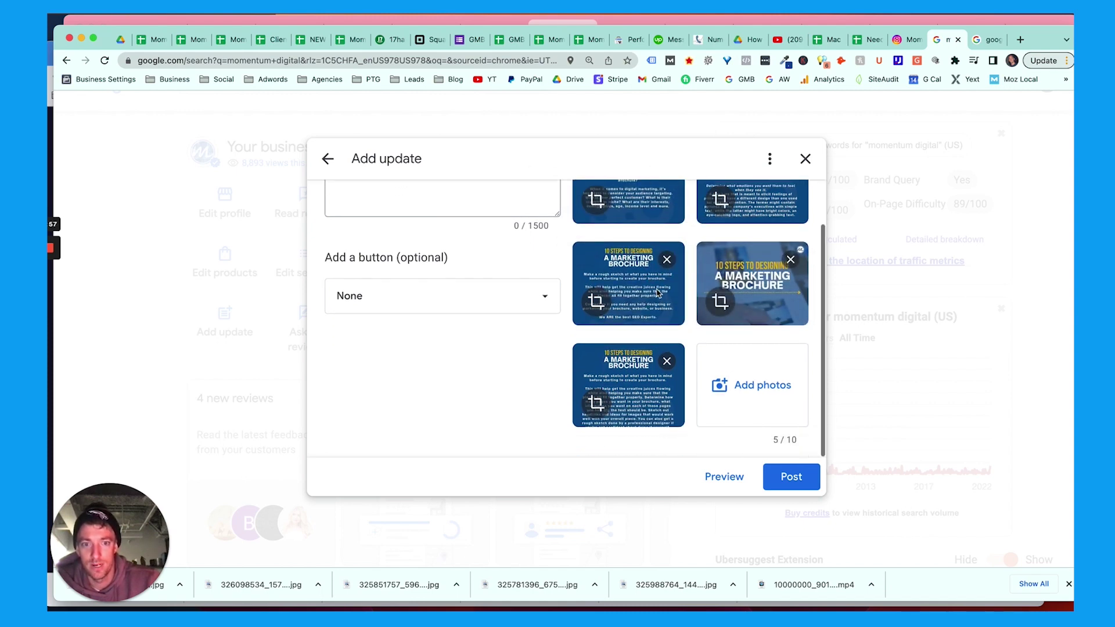
pyautogui.scroll(1, 657, 294)
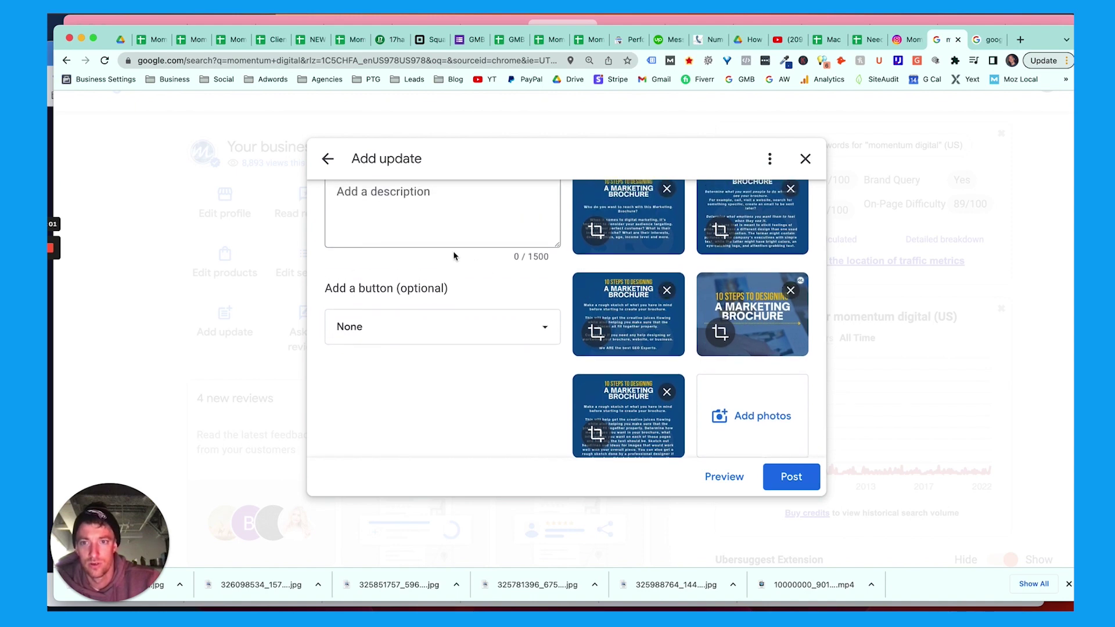
pyautogui.click(433, 231)
pyautogui.write('1')
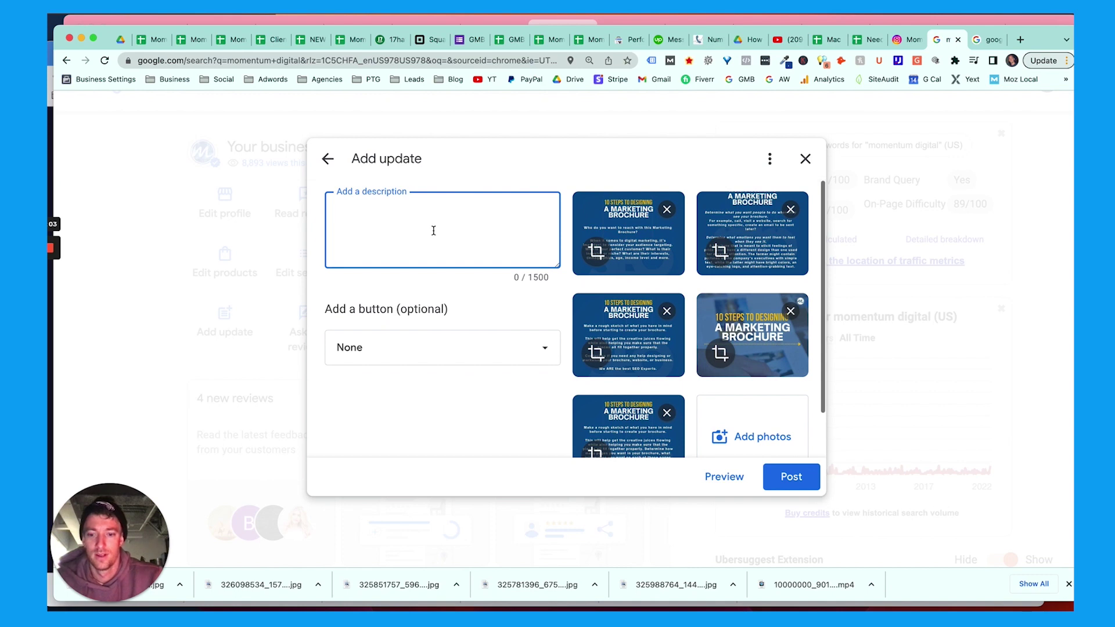
pyautogui.write('0')
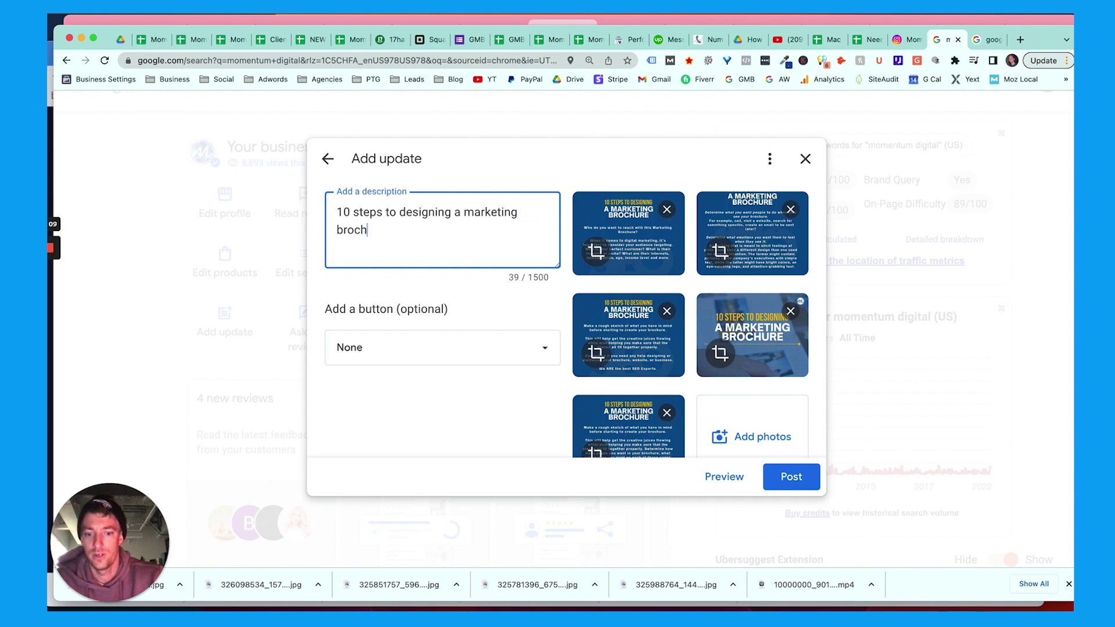
pyautogui.write('Momentum Digital in Philly!')
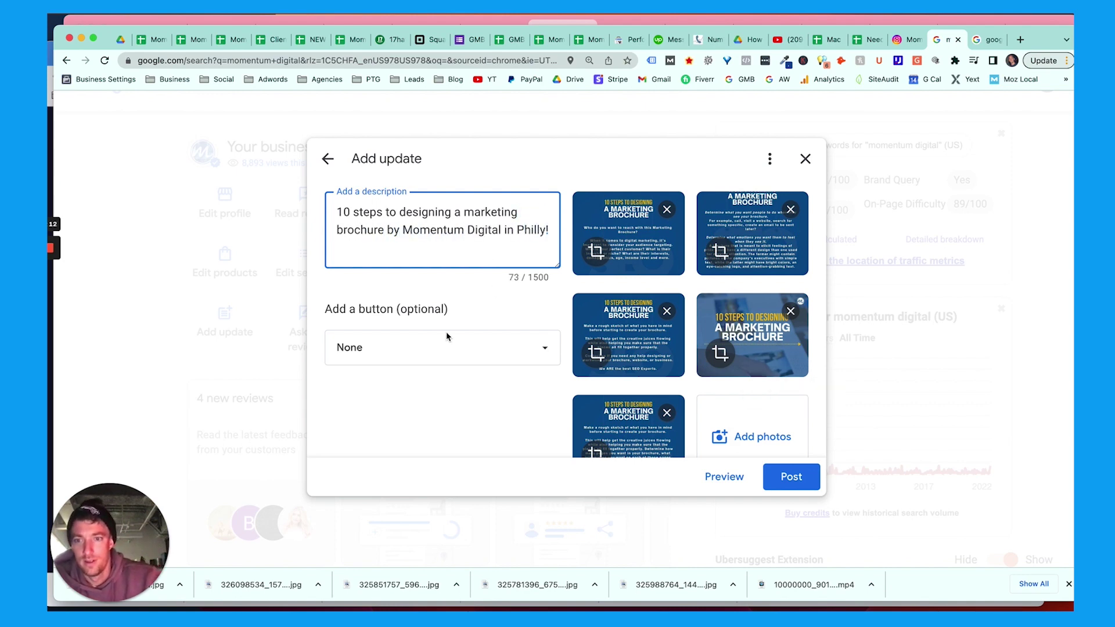
pyautogui.click(442, 345)
pyautogui.click(403, 278)
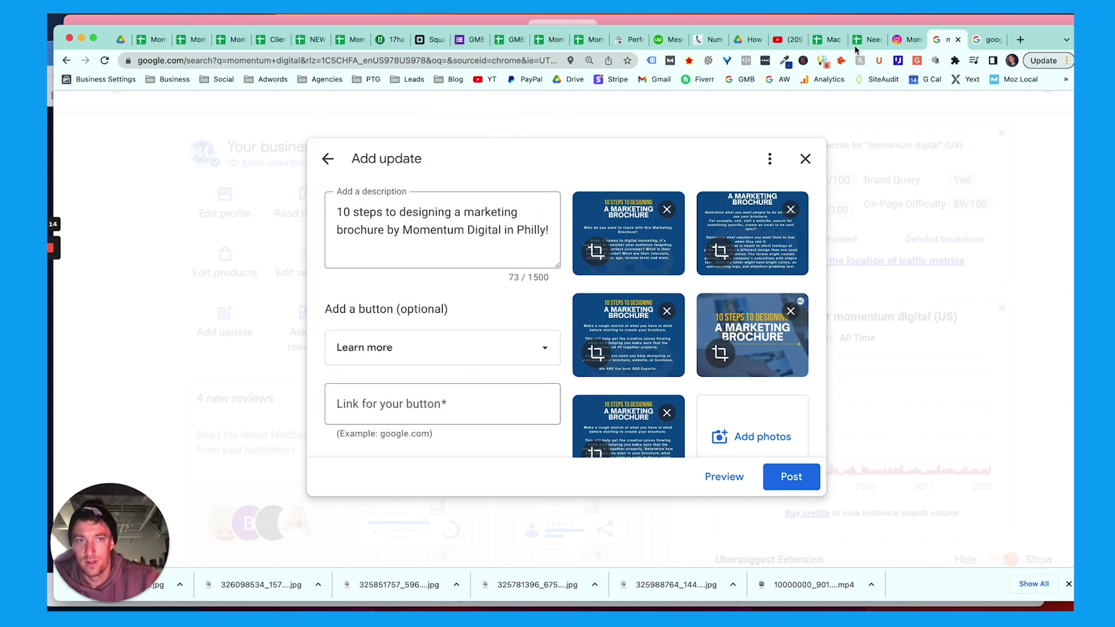
# - Paste the brochure post's Instagram link into the button's link field and publish the update
pyautogui.click(902, 40)
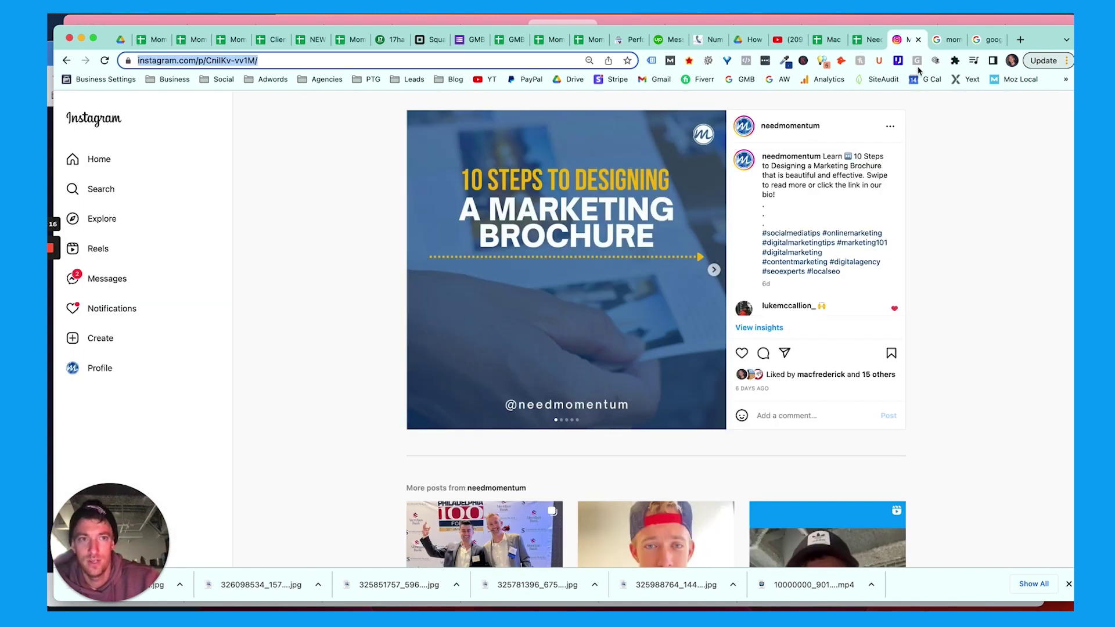
pyautogui.click(941, 40)
pyautogui.click(459, 401)
pyautogui.press('super+v')
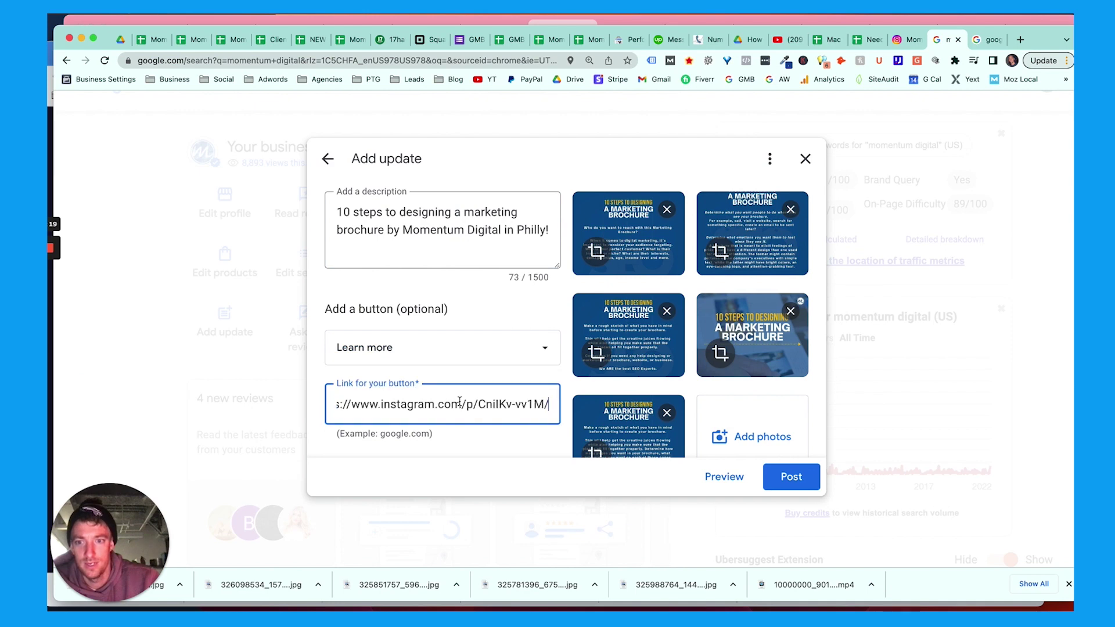
pyautogui.click(779, 478)
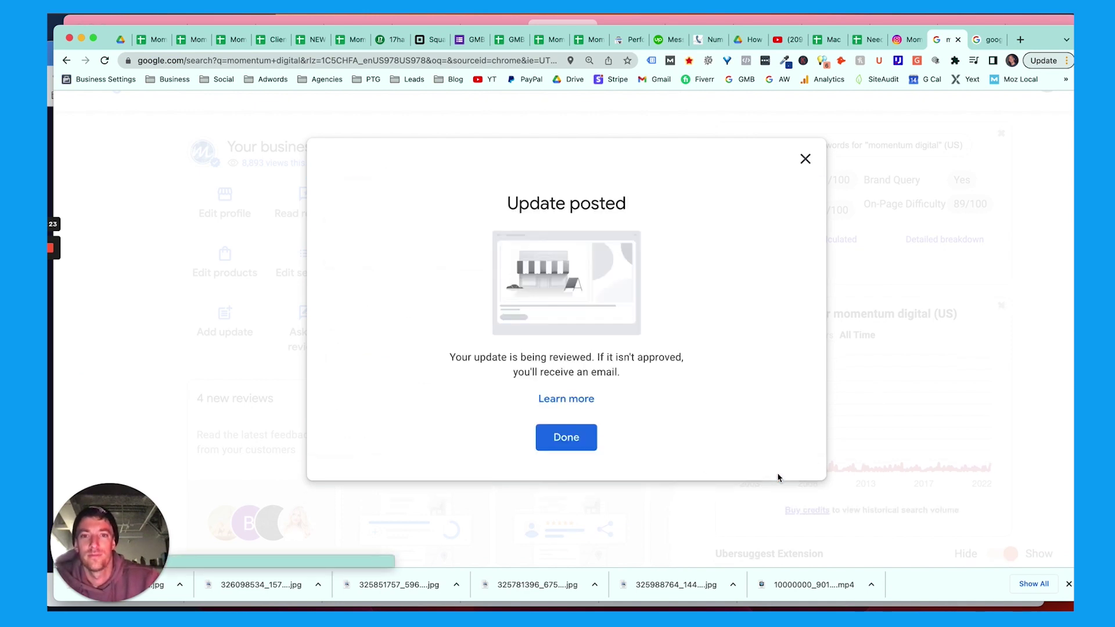
# - Dismiss the posting confirmation, close the Instagram tab, and close the recent updates list
pyautogui.click(567, 438)
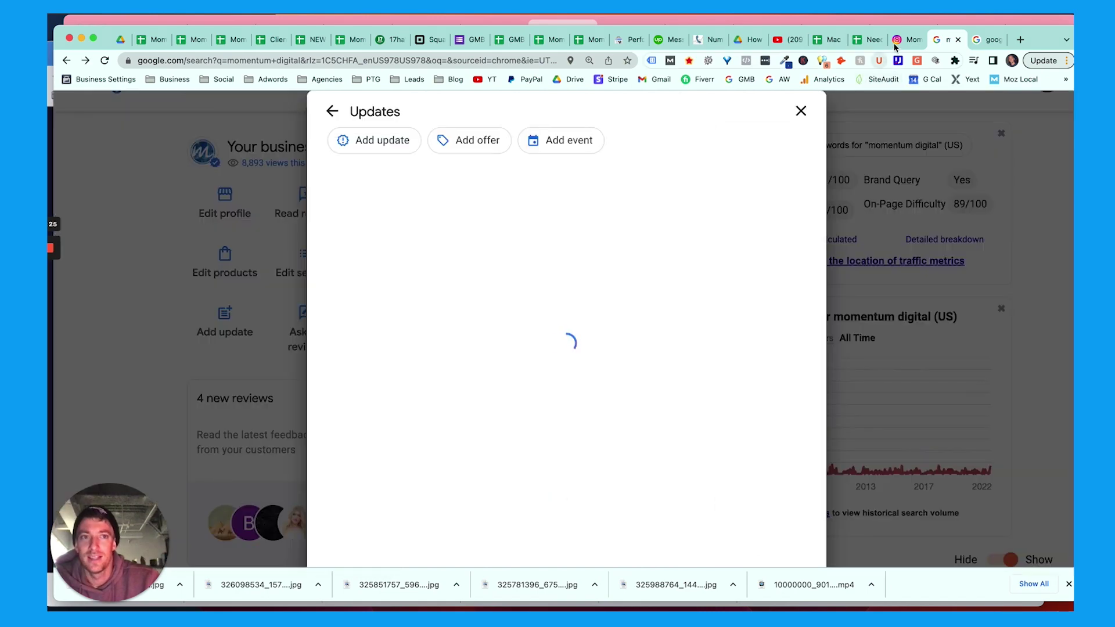
pyautogui.click(902, 39)
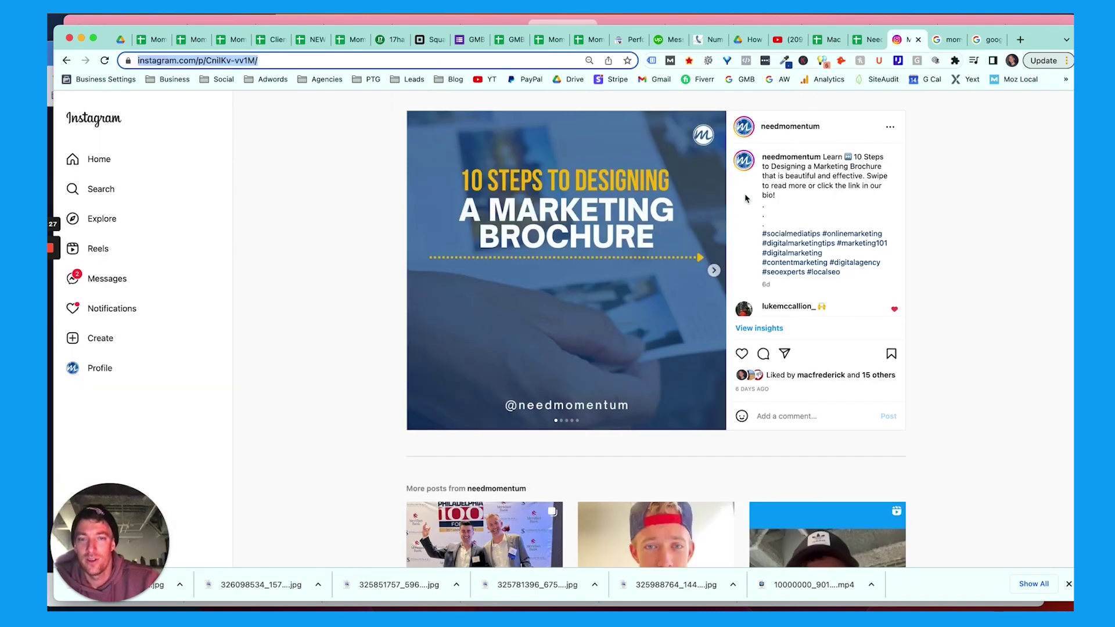
pyautogui.click(122, 163)
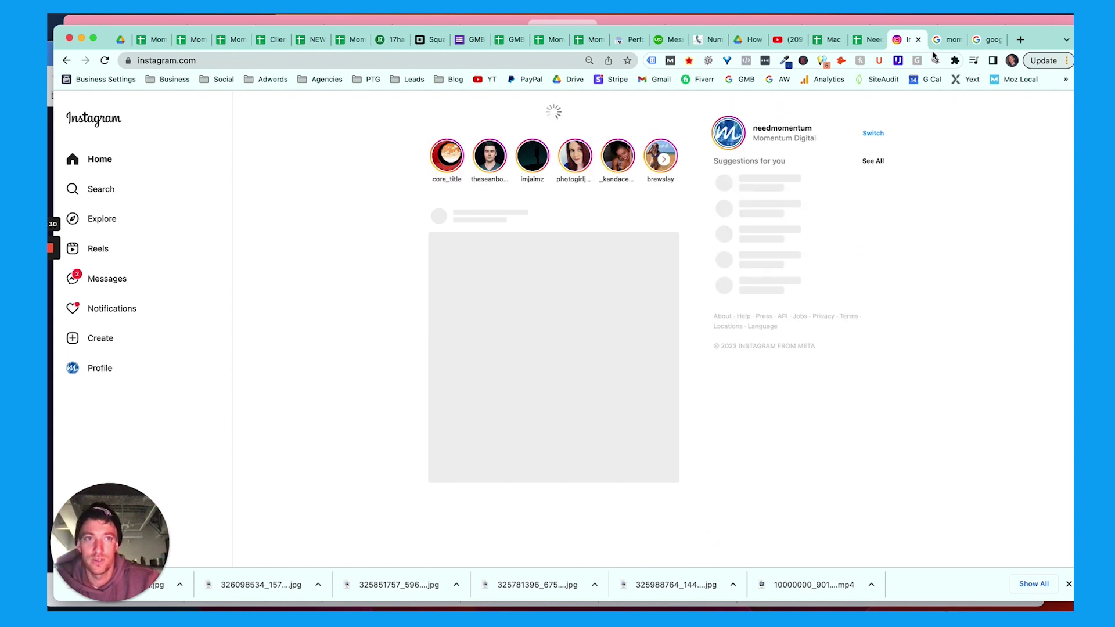
pyautogui.click(918, 39)
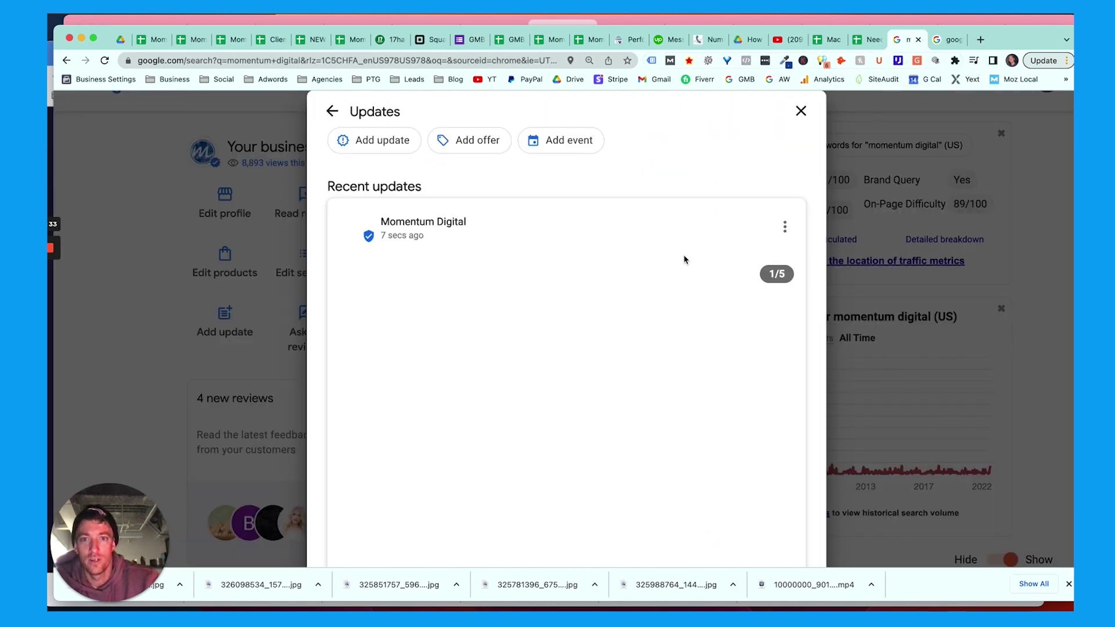
pyautogui.scroll(-1, 679, 252)
pyautogui.scroll(-3, 679, 252)
pyautogui.scroll(-2, 679, 251)
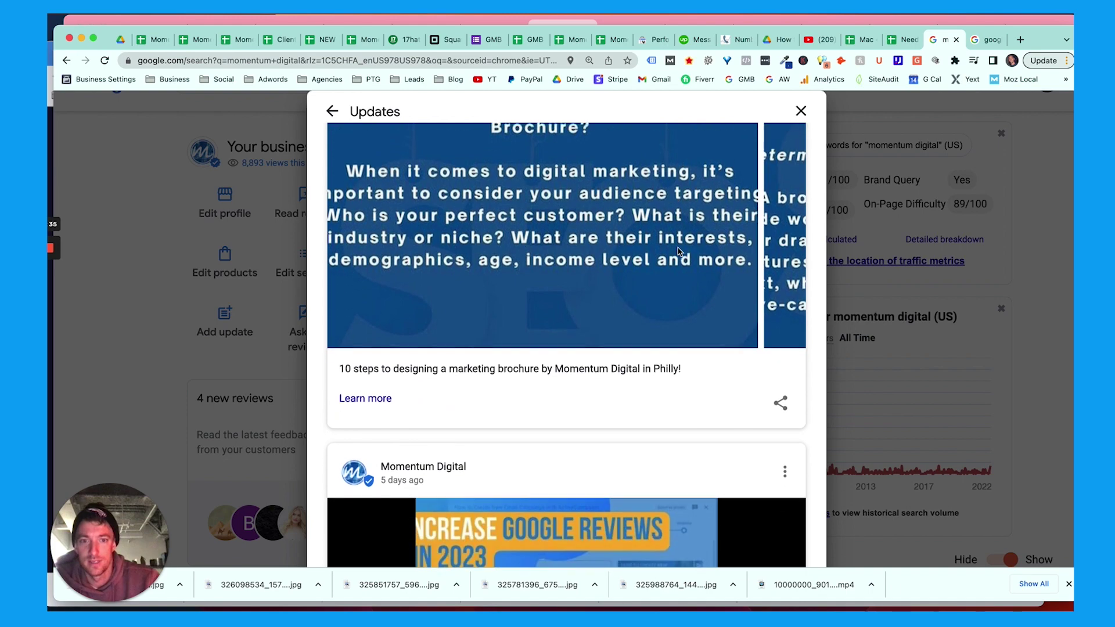
pyautogui.scroll(5, 679, 252)
pyautogui.click(799, 112)
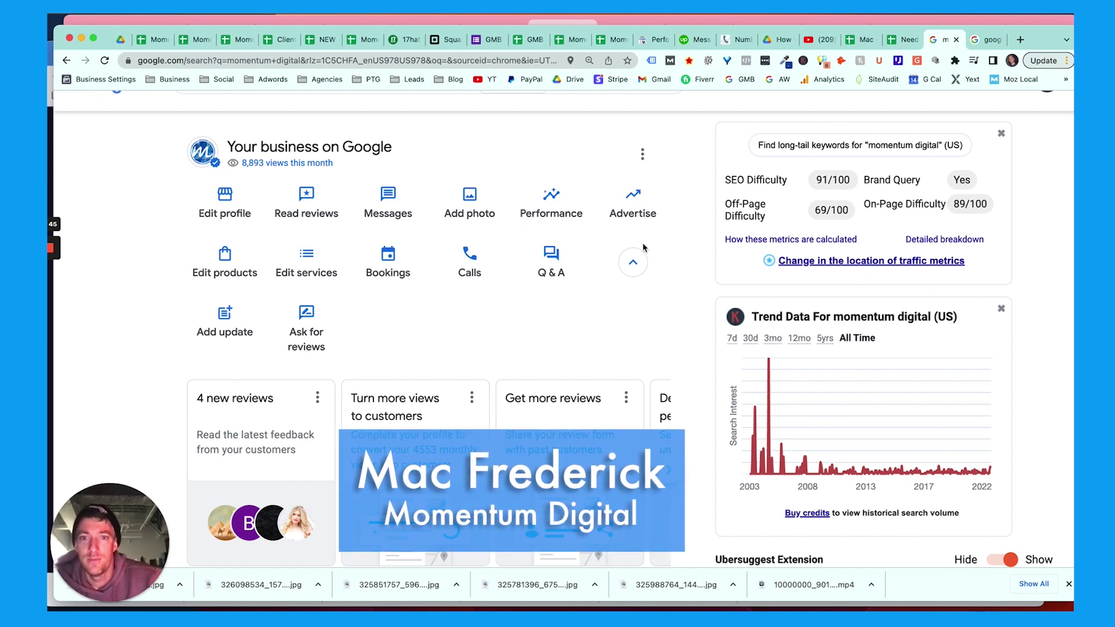
pyautogui.scroll(2, 422, 352)
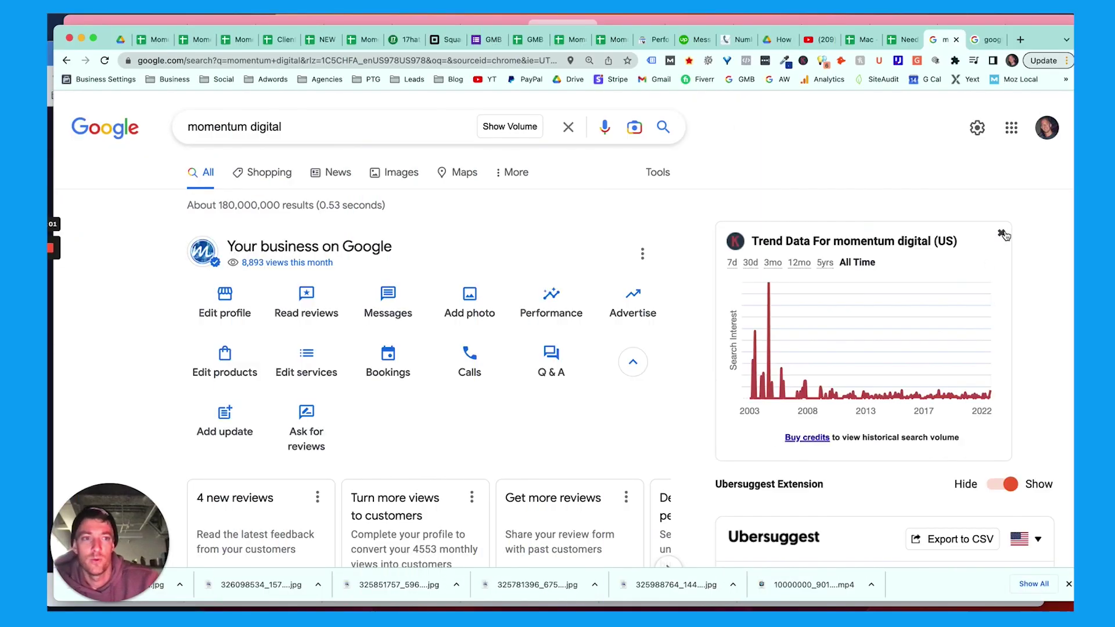
# - Close Ubersuggest's Trend Data panel beside the Google Business Profile
pyautogui.click(1002, 235)
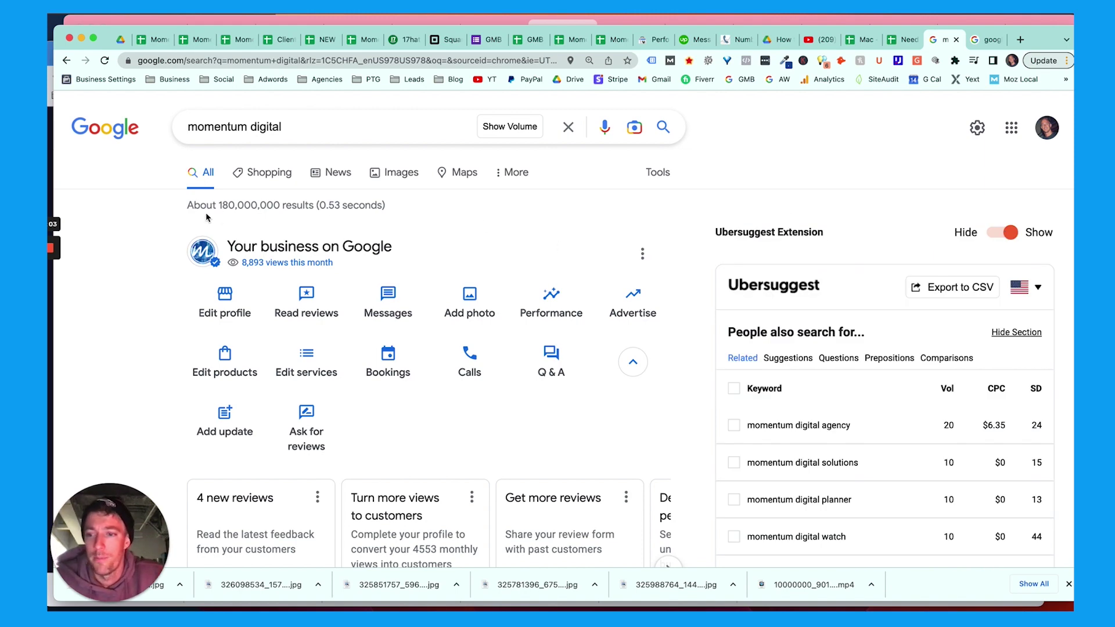